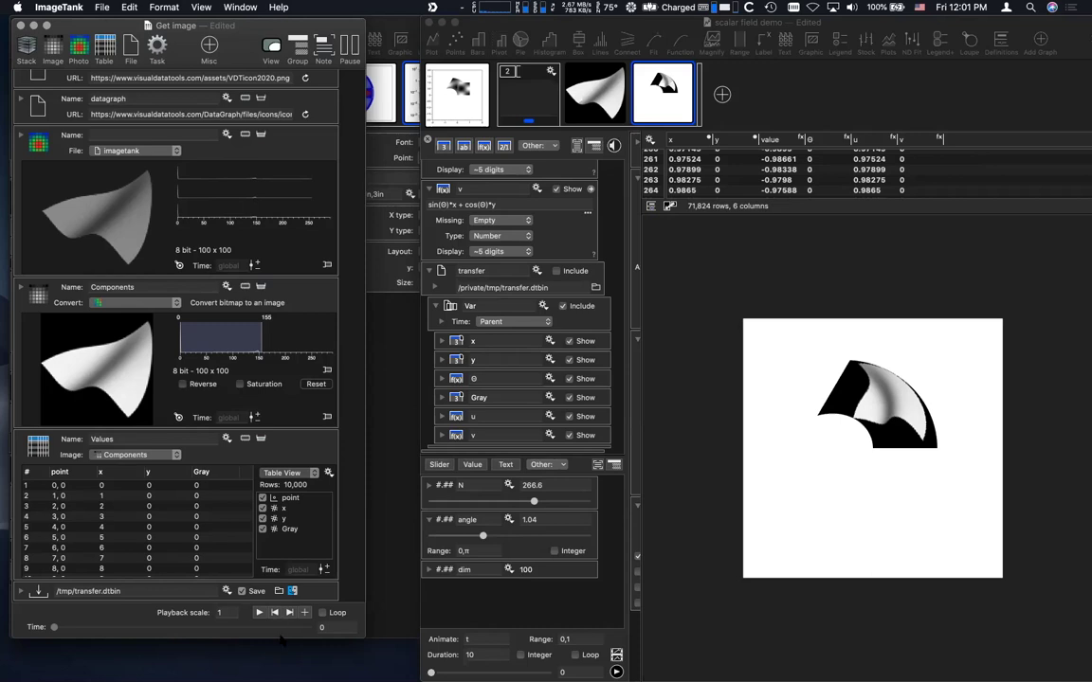
Step: Widen the Get image window and graph the Values table's x against y as points
left_click_drag(365, 417, 976, 446)
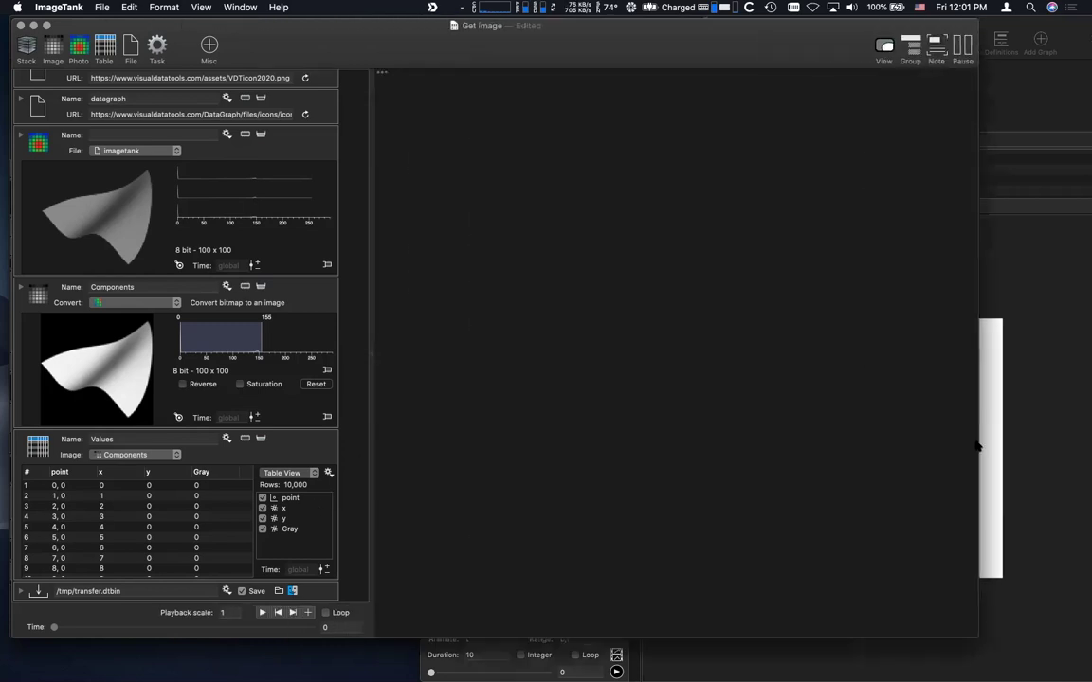
left_click_drag(646, 371, 684, 312)
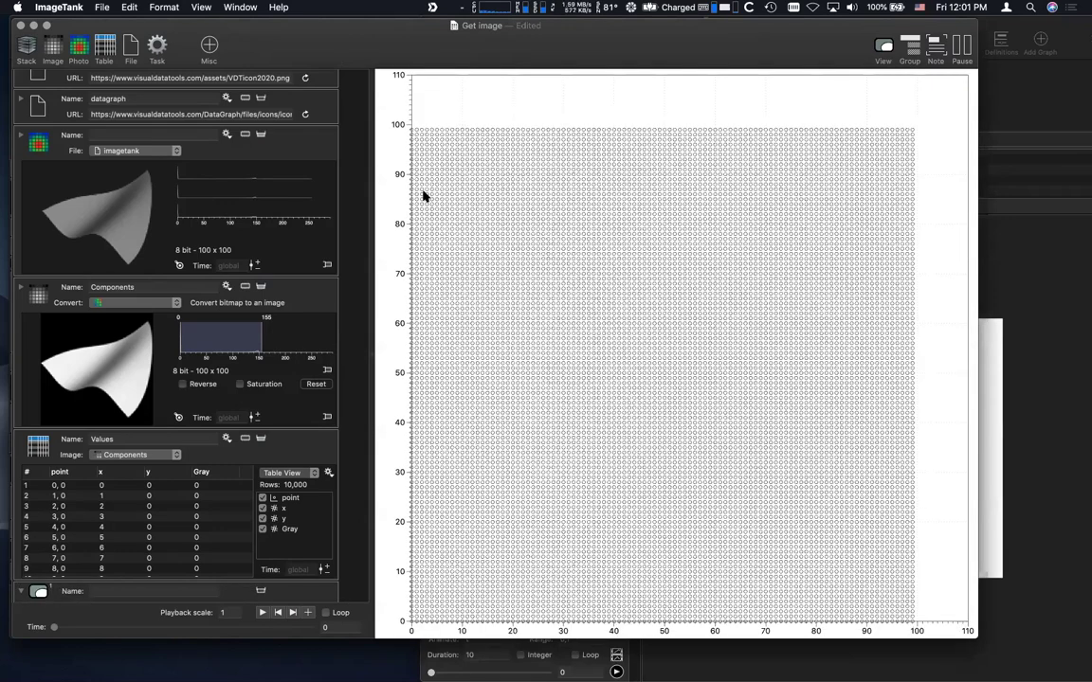
left_click(403, 88)
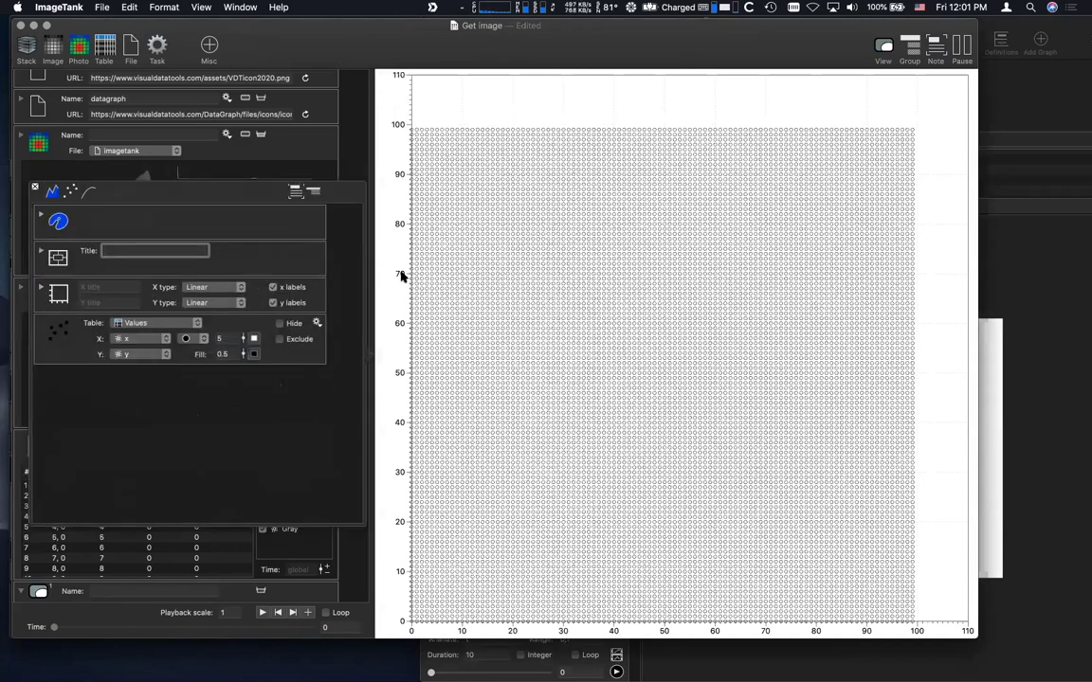
Step: Close the points graph's settings panel
left_click(35, 186)
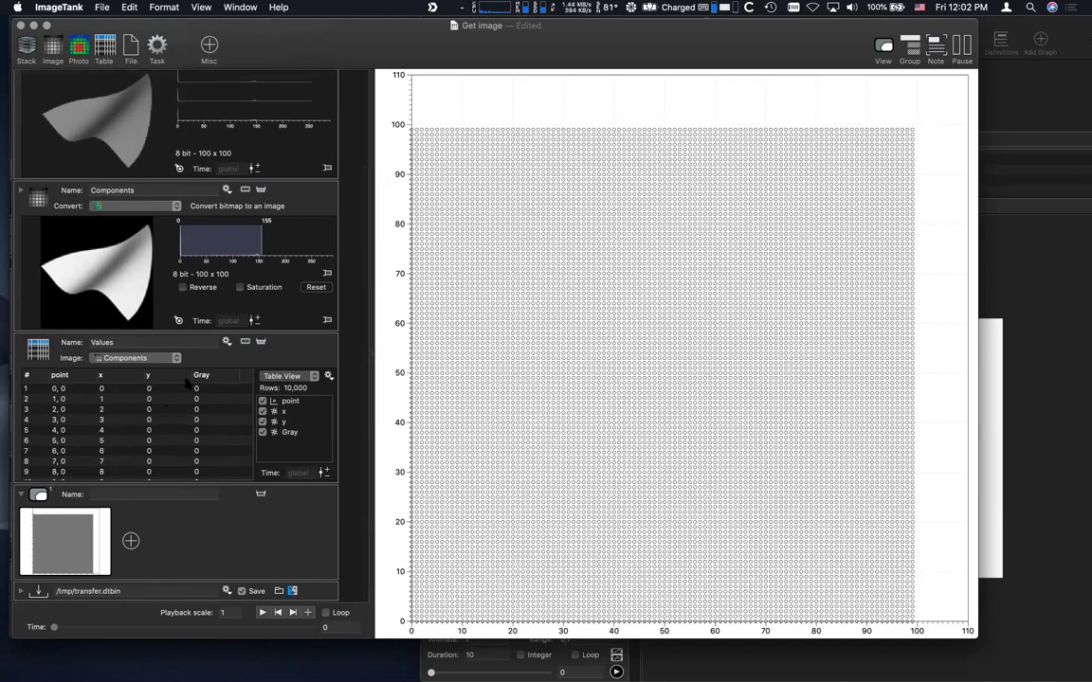
left_click(224, 350)
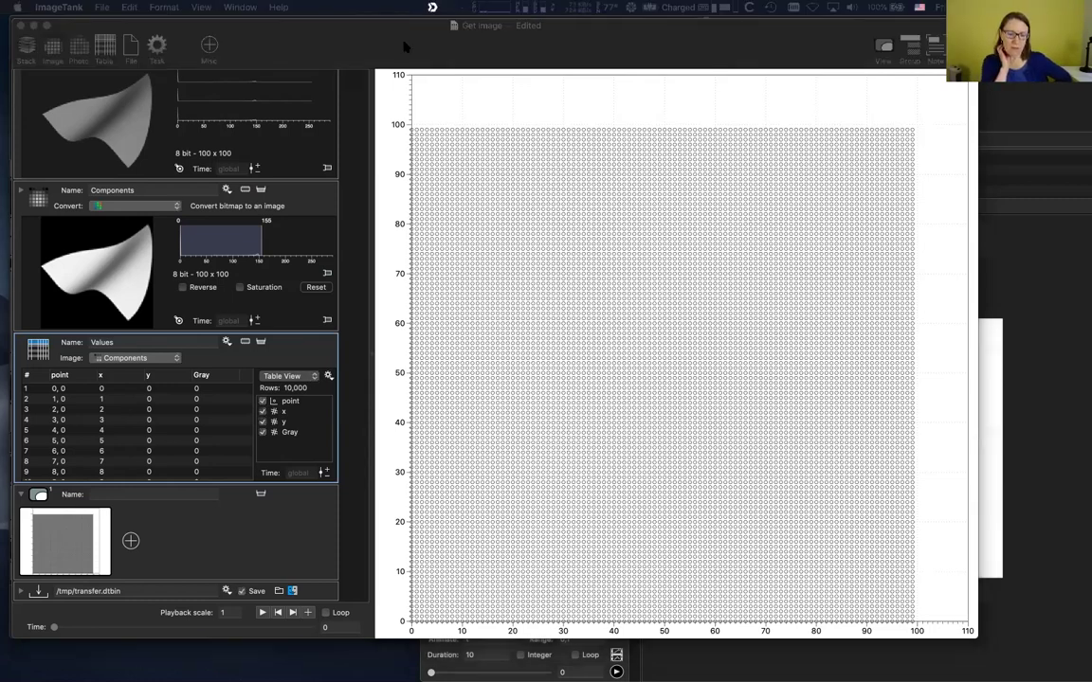
Step: Dismiss ImageTank's window list and bring DataGraph to the front
left_click(238, 7)
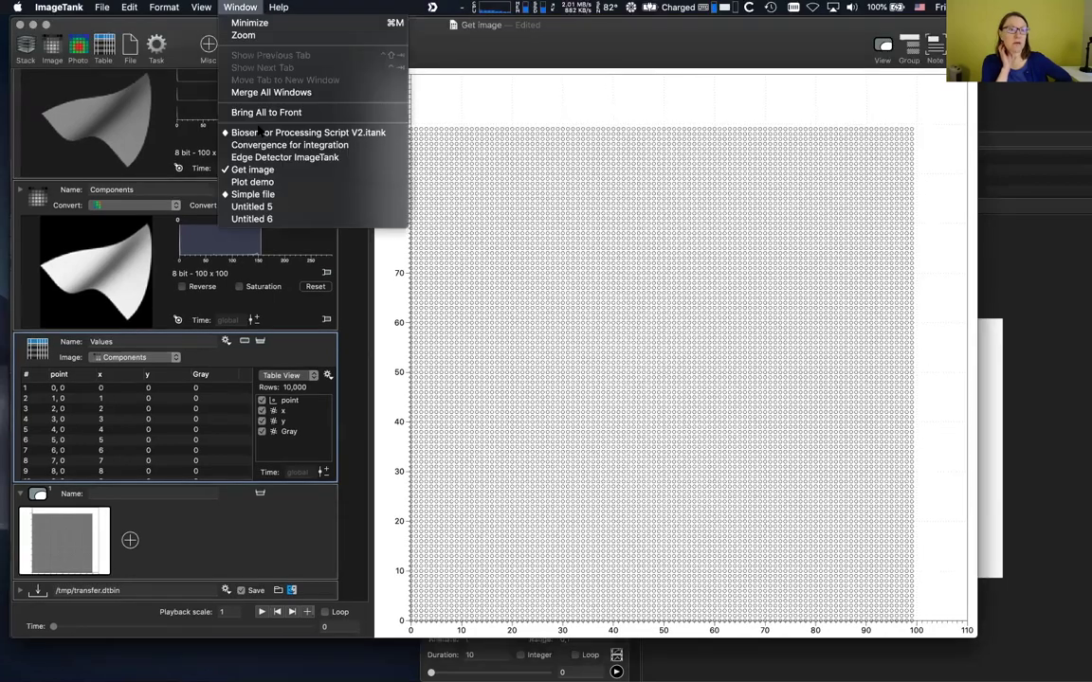
left_click(468, 285)
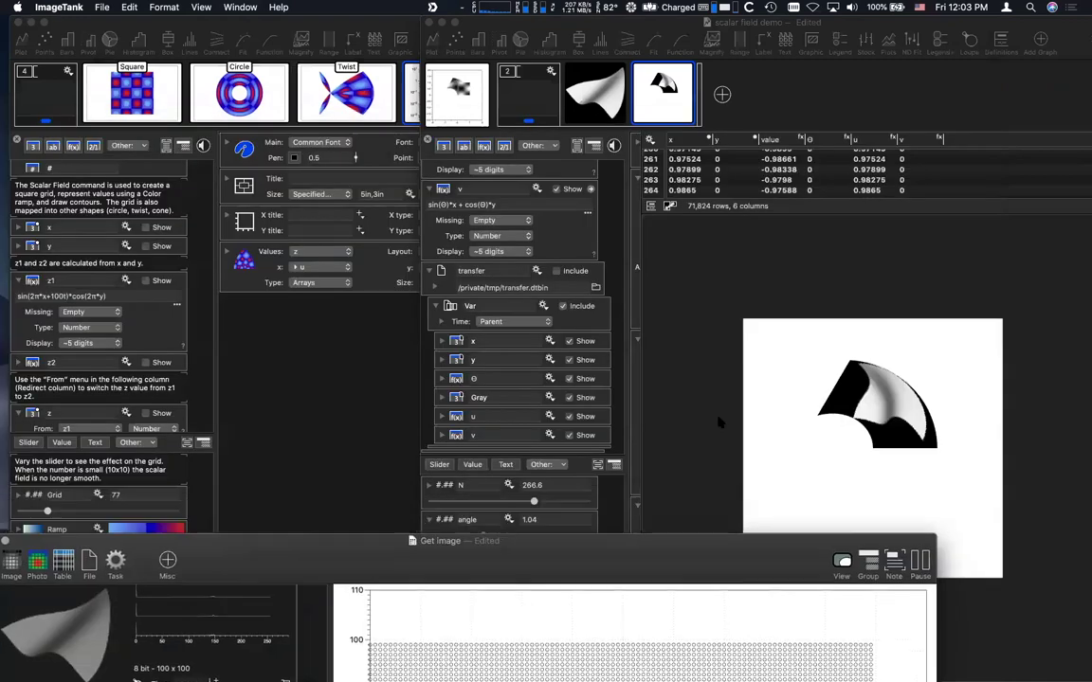
left_click(720, 424)
Step: Search the online examples for 'vector' and open the vector field example
left_click(102, 7)
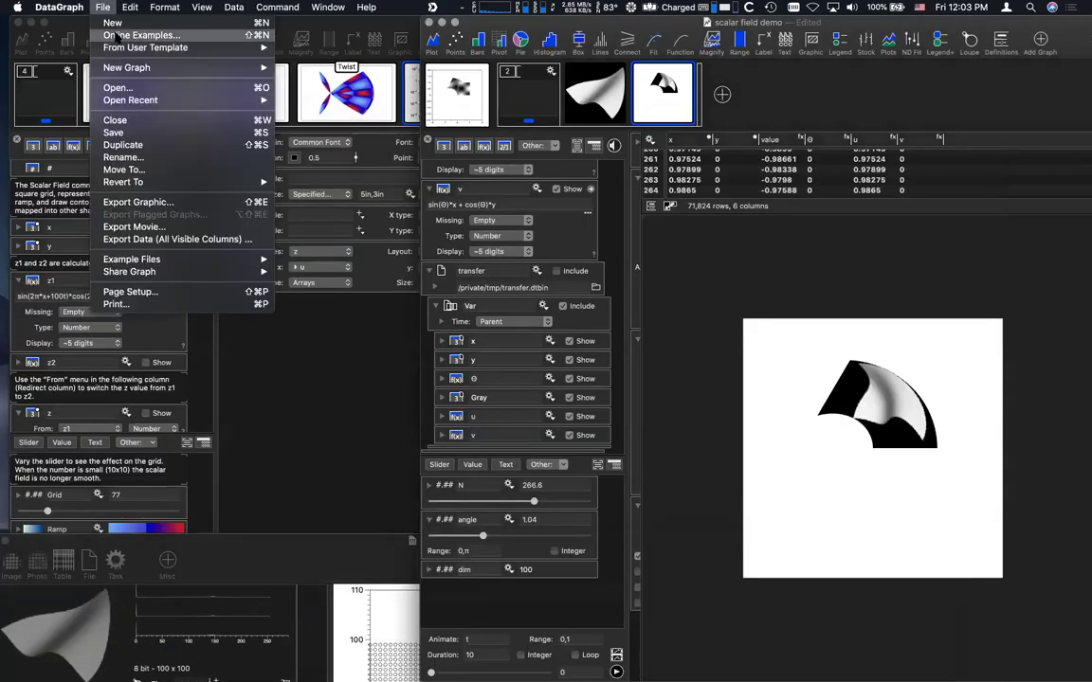
left_click(111, 35)
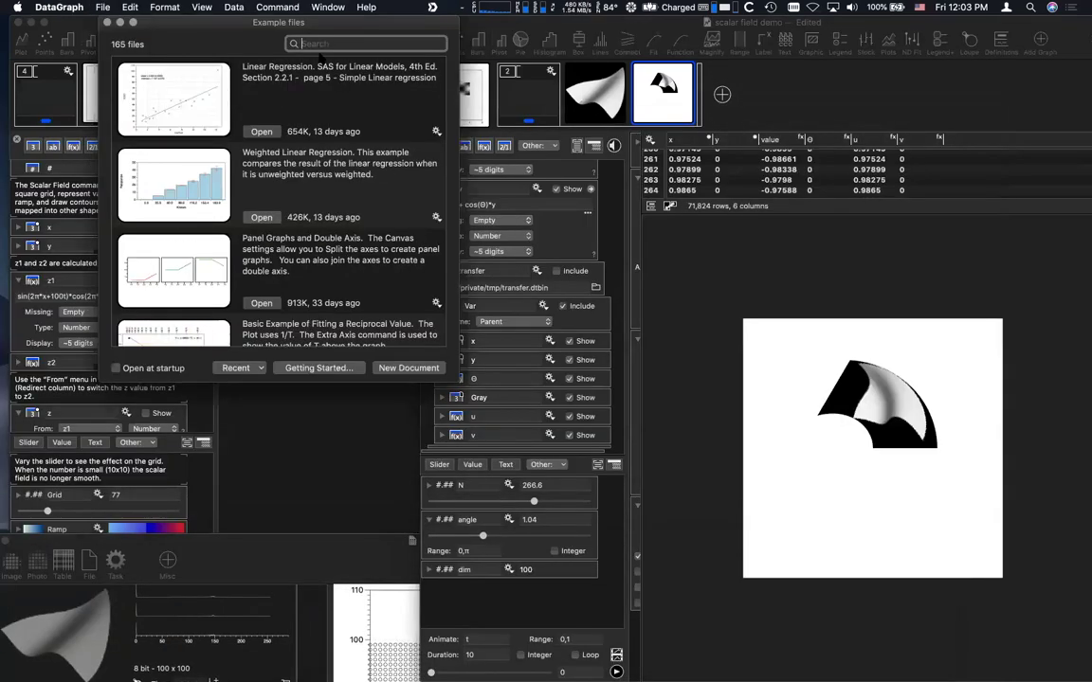
type("vector")
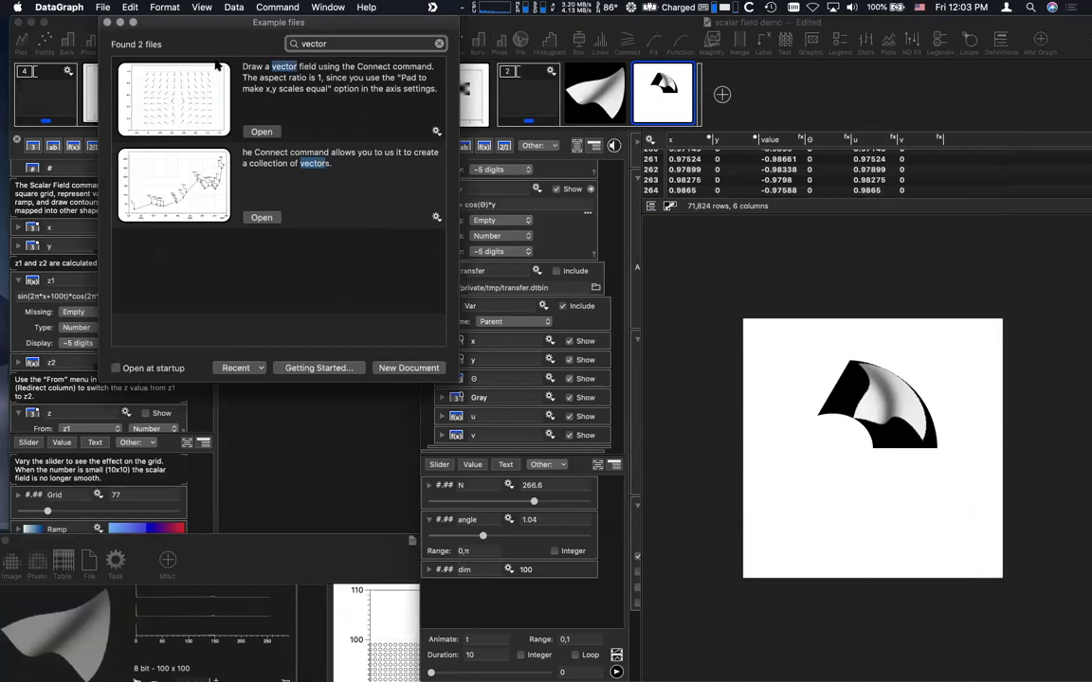
left_click(160, 105)
left_click(258, 131)
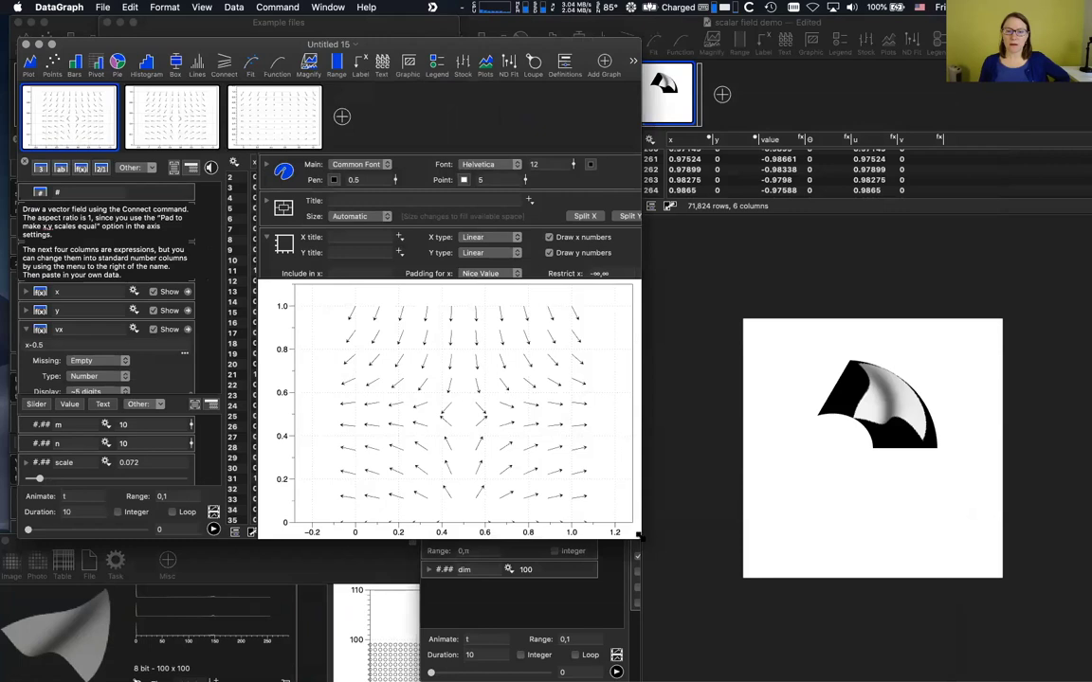
Step: Enlarge the window to show the data table and reveal the xend - normal column's settings
left_click_drag(622, 524, 946, 655)
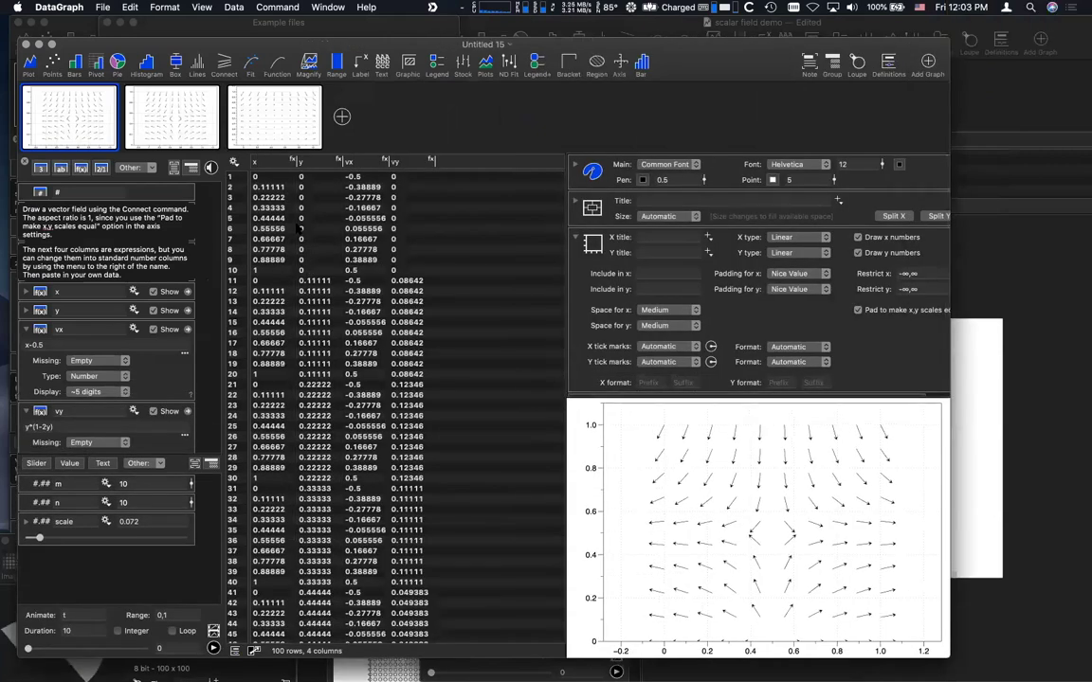
left_click(261, 187)
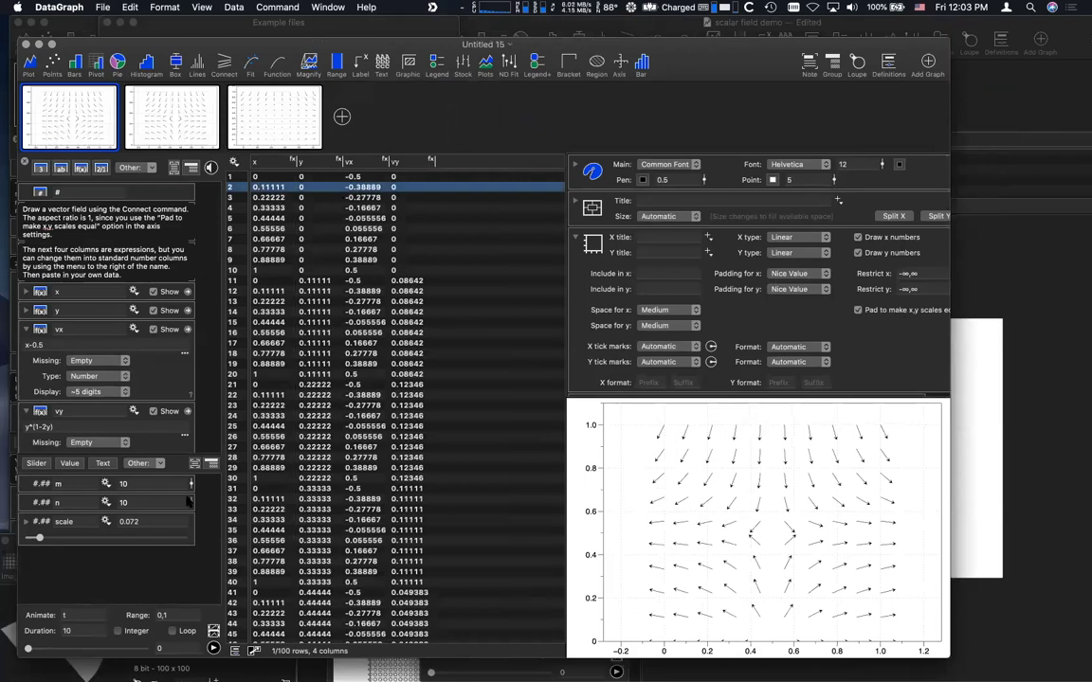
scroll(134, 407, "down", 6)
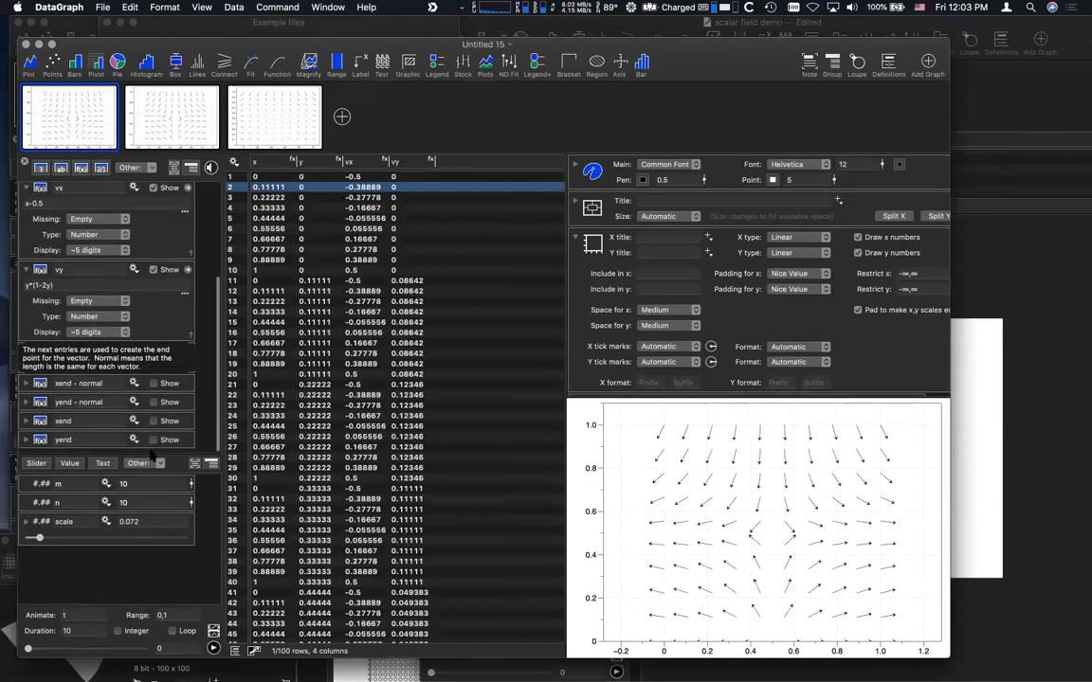
left_click(25, 385)
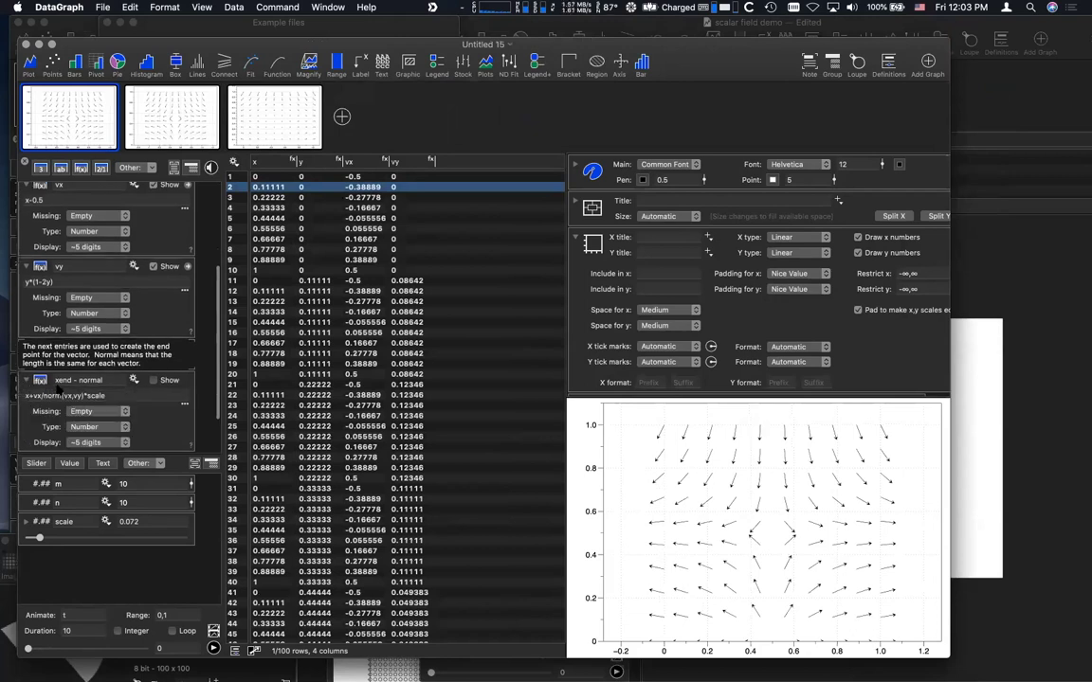
scroll(156, 343, "down", 2)
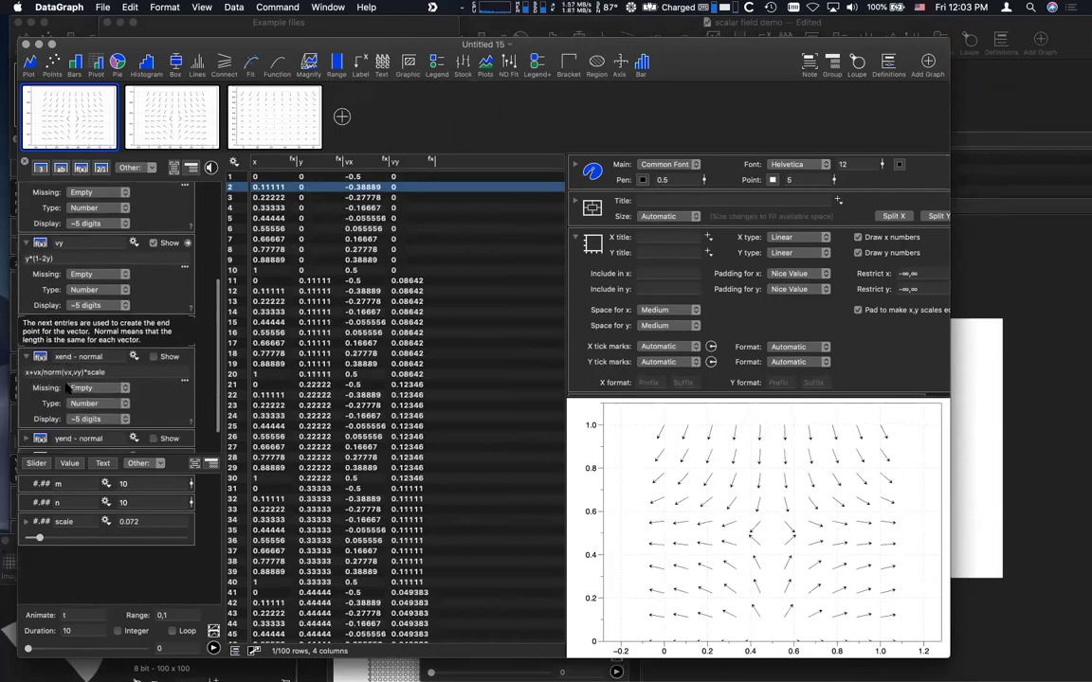
left_click(171, 339)
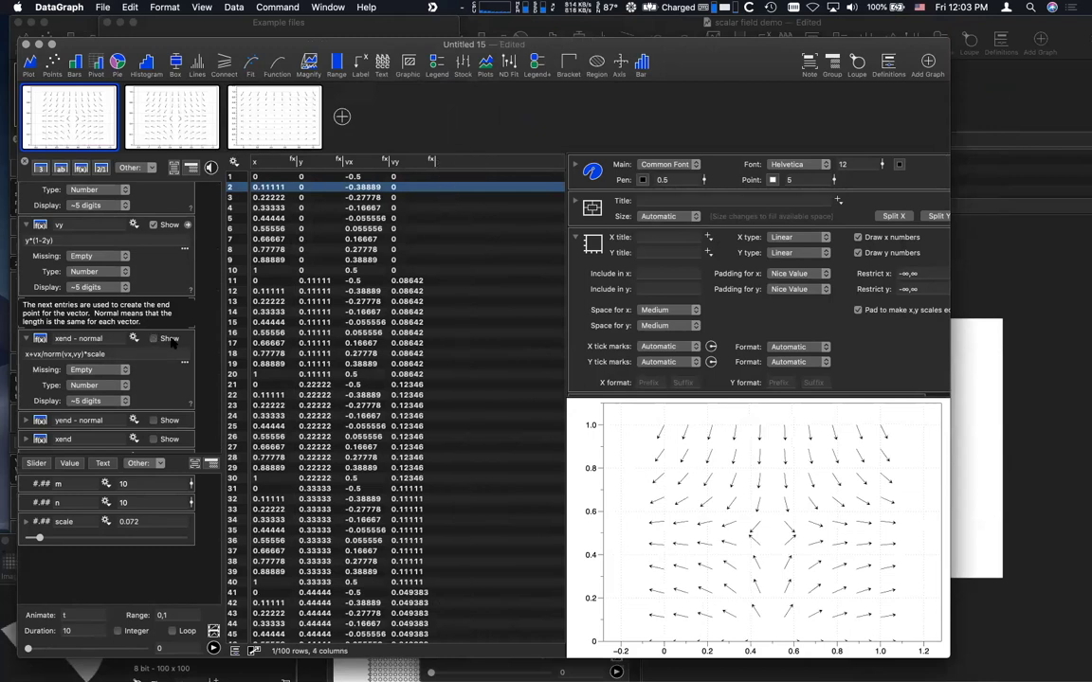
left_click(171, 340)
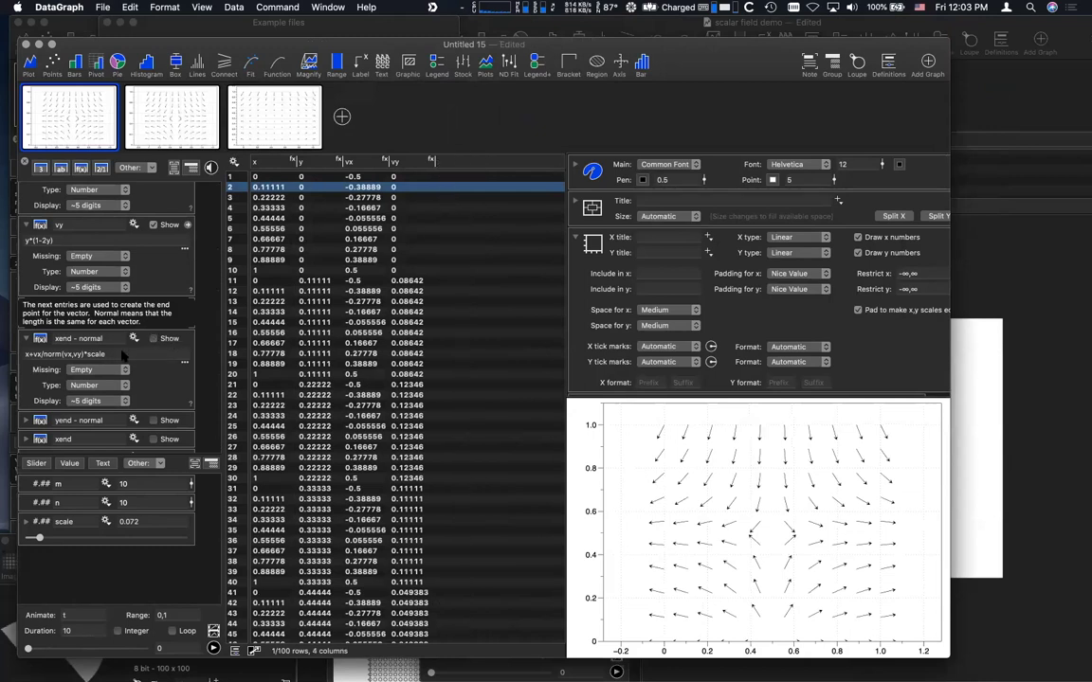
Step: Inspect the parts of the xend - normal formula x+vx/norm(vx,vy)*scale, including scale
left_click(33, 355)
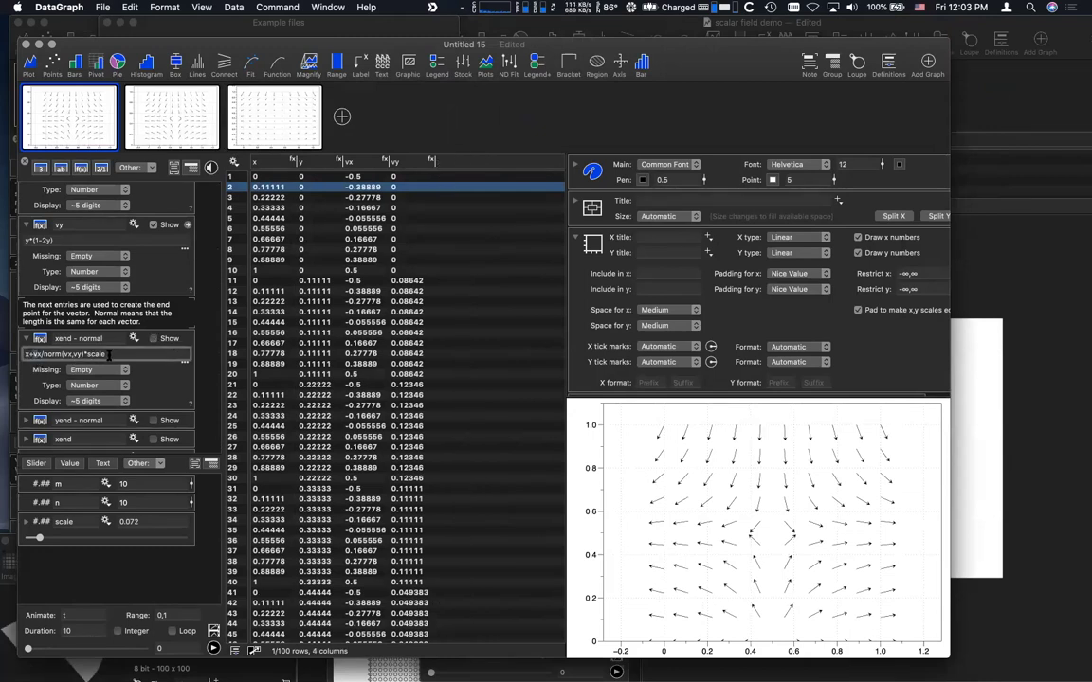
mouse_move(105, 354)
left_mouse_down()
mouse_move(64, 354)
mouse_move(117, 354)
left_mouse_up()
left_click(35, 354)
double_click(114, 354)
left_click(42, 353)
left_click_drag(80, 354, 29, 353)
scroll(668, 337, "down", 3)
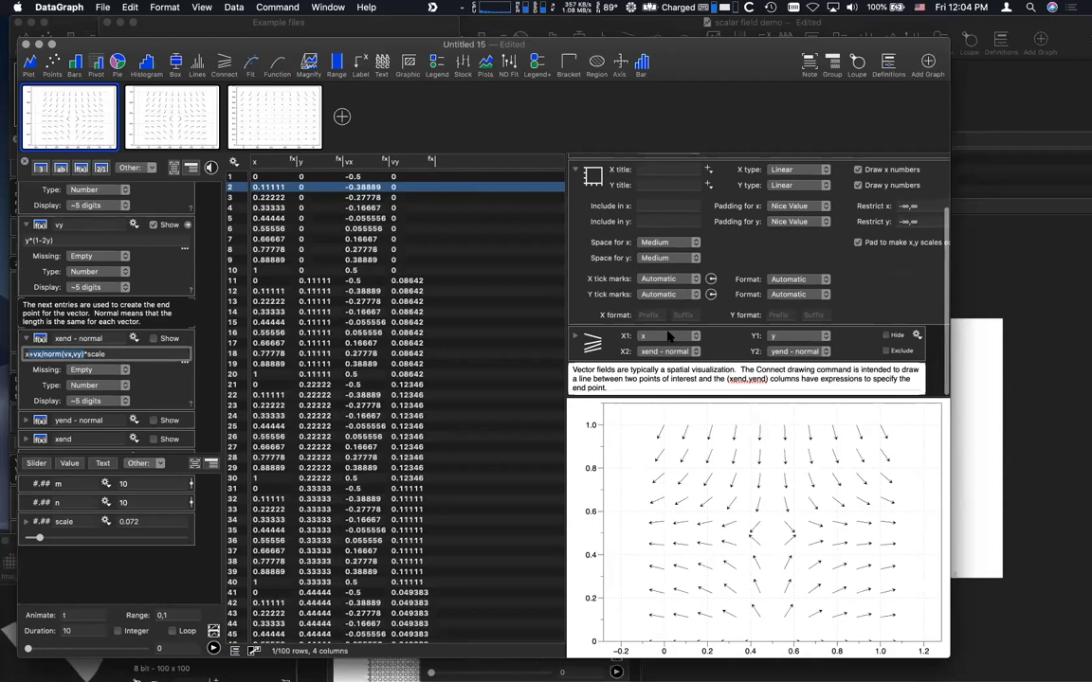
Step: Review the vector start and end columns and expand the Connect command's style settings
left_click(668, 337)
left_click(668, 336)
left_click(694, 351)
left_click(695, 350)
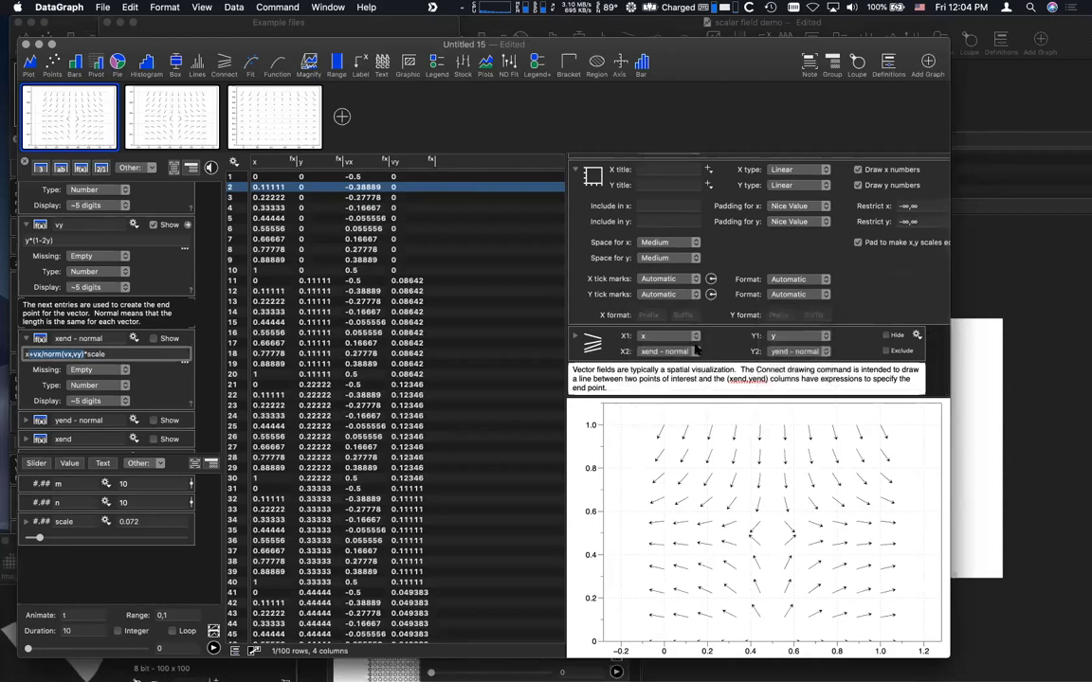
left_click(574, 337)
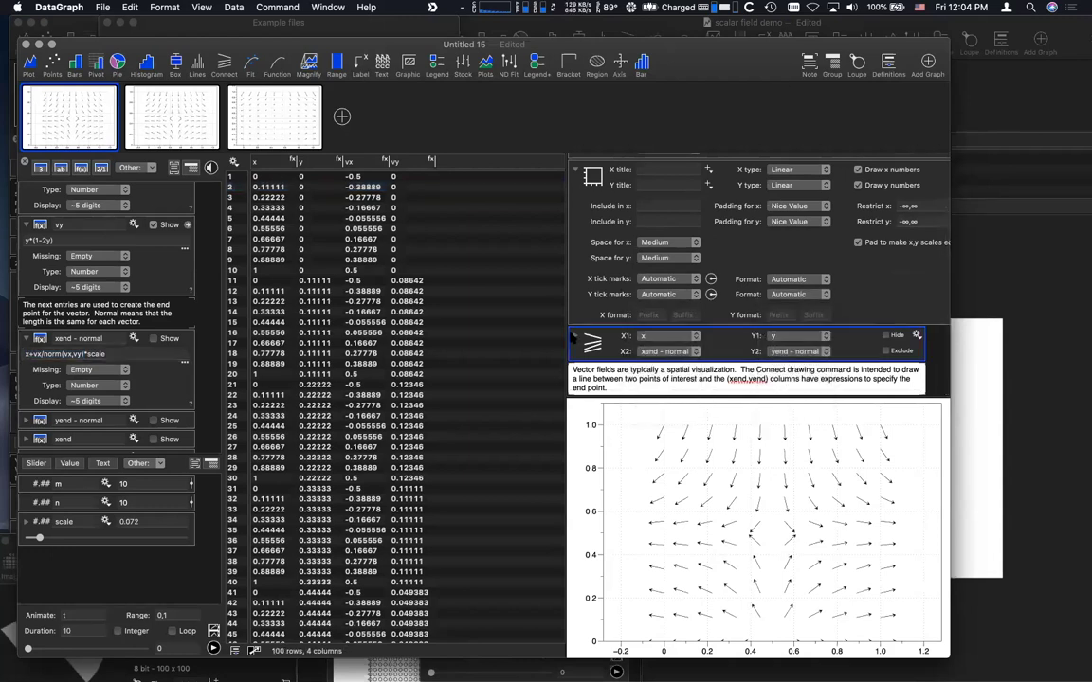
left_click(573, 336)
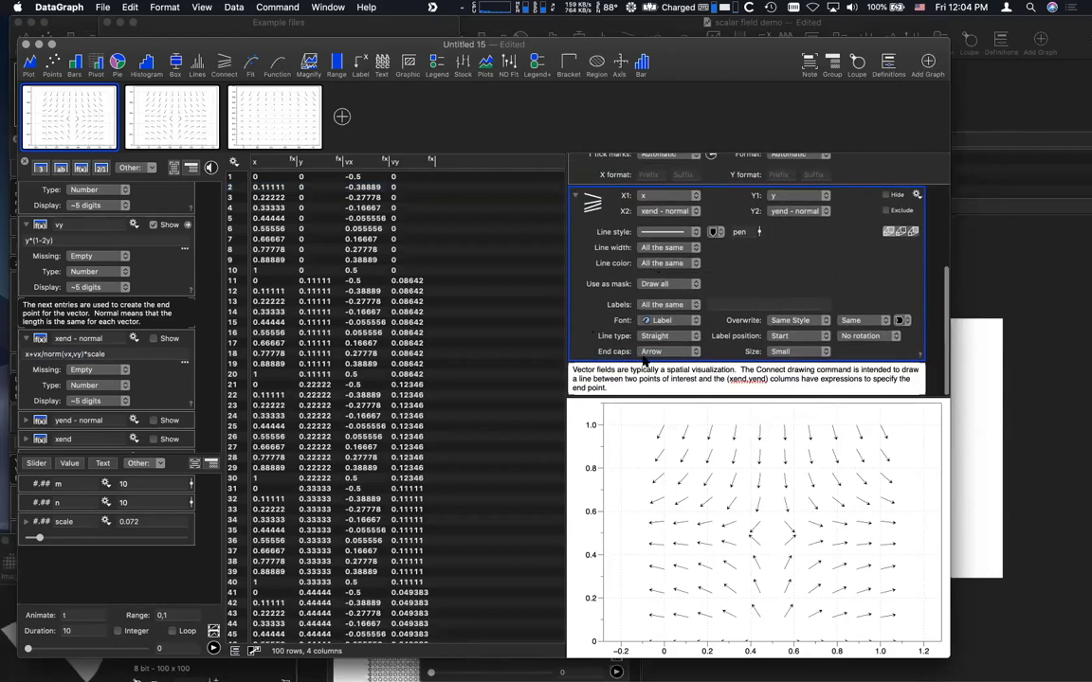
Step: Try Flat end caps on the vector lines, then set End caps back to Arrow
left_click(668, 351)
left_click(806, 351)
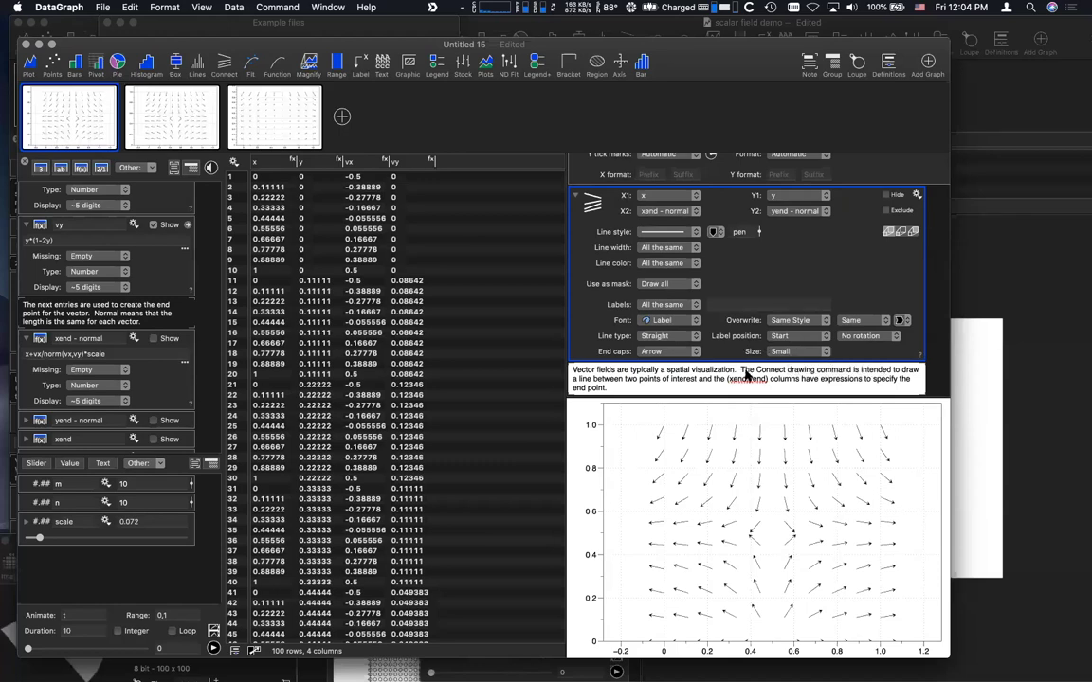
left_click(793, 352)
left_click(725, 351)
left_click(668, 351)
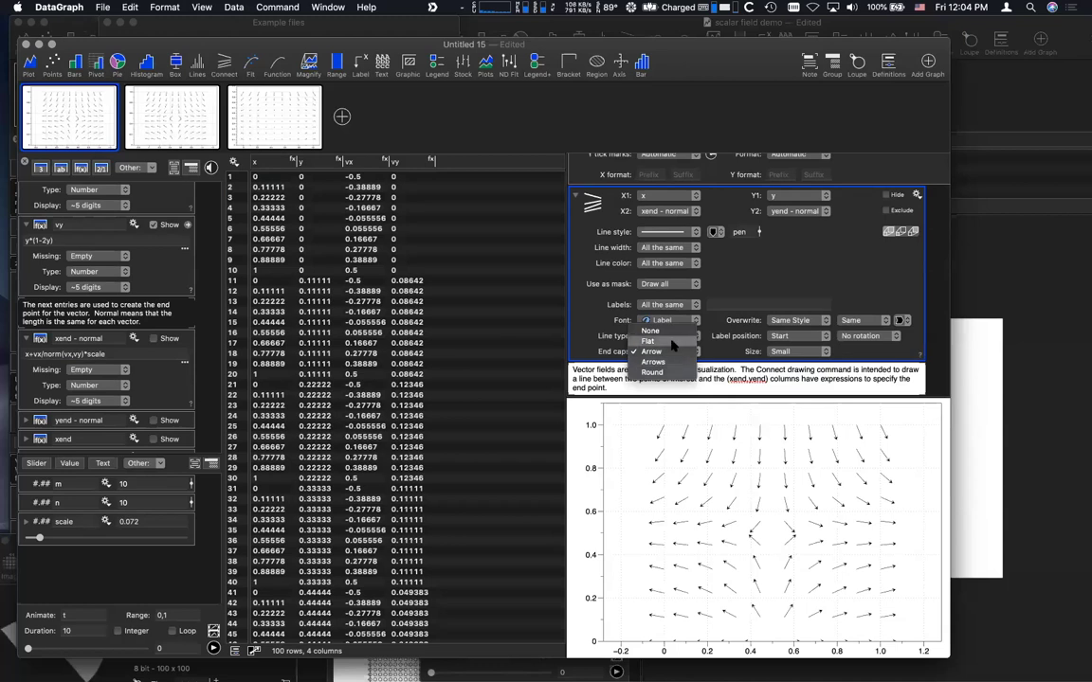
left_click(663, 341)
left_click(672, 346)
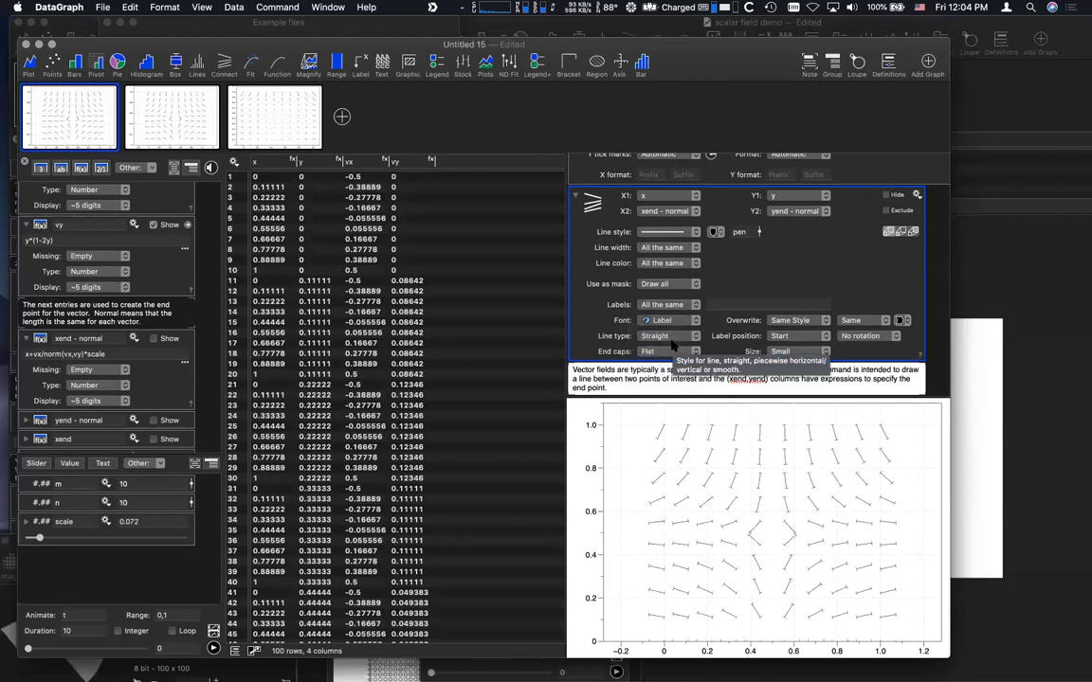
left_click(672, 346)
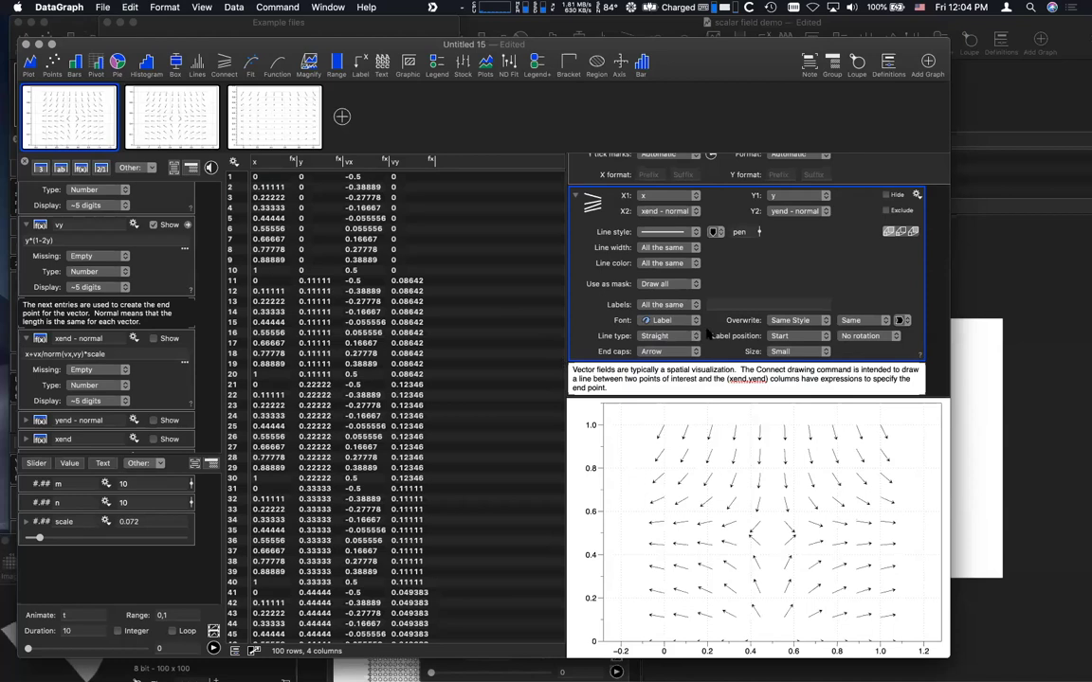
Step: Set the Connect line color to column x and create a new rainbow colour scheme
left_click(657, 264)
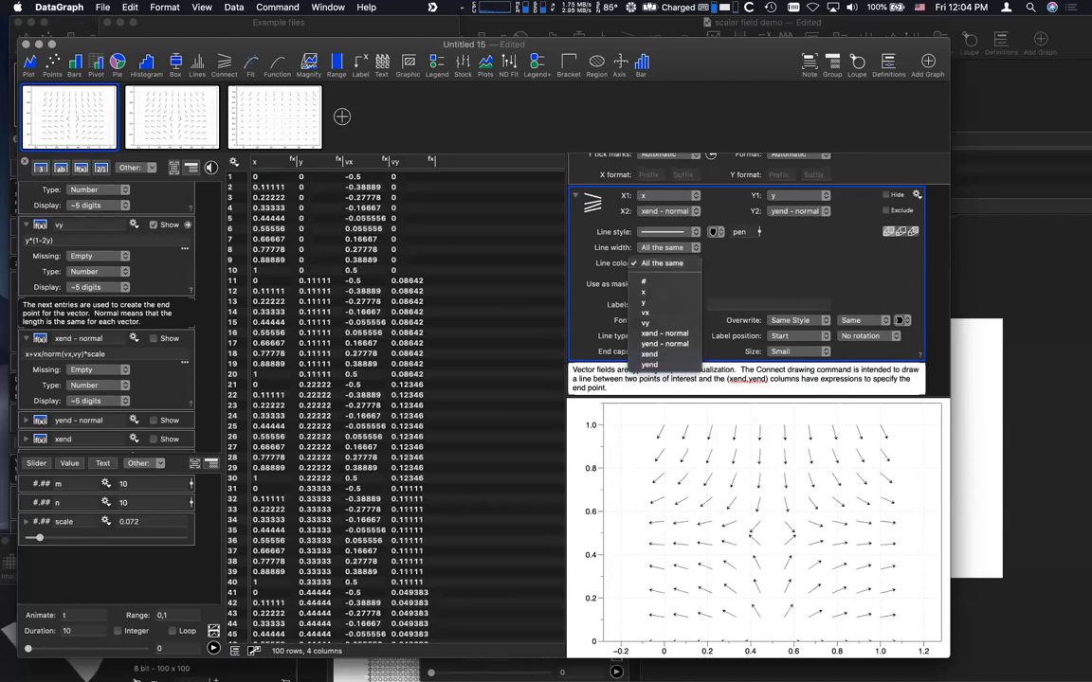
left_click(663, 264)
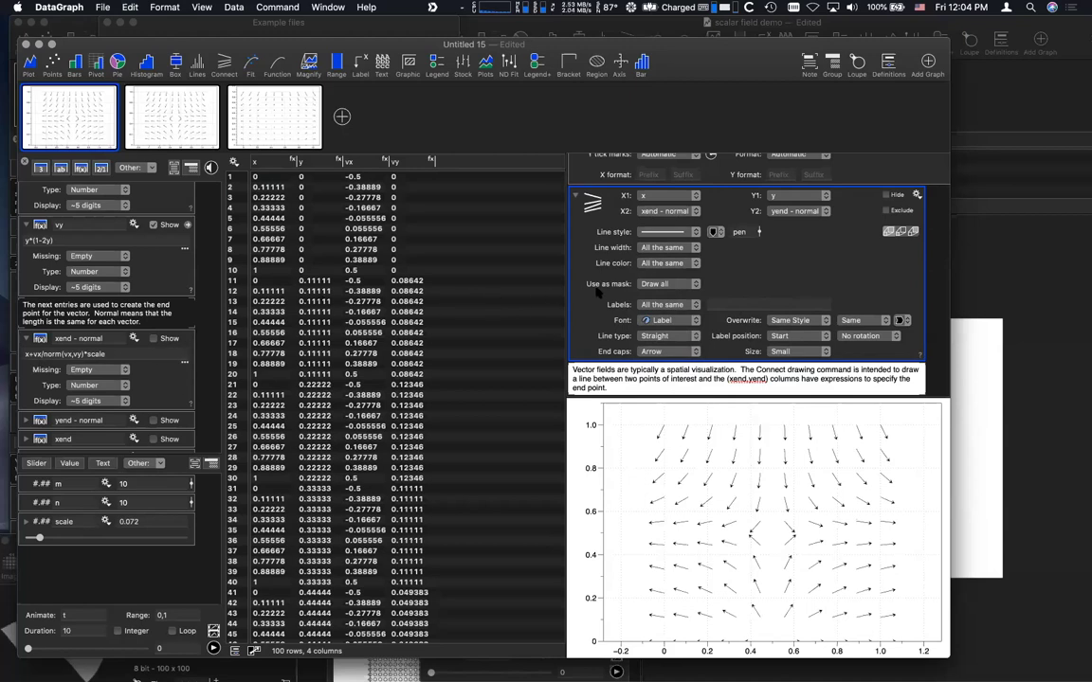
left_click(664, 263)
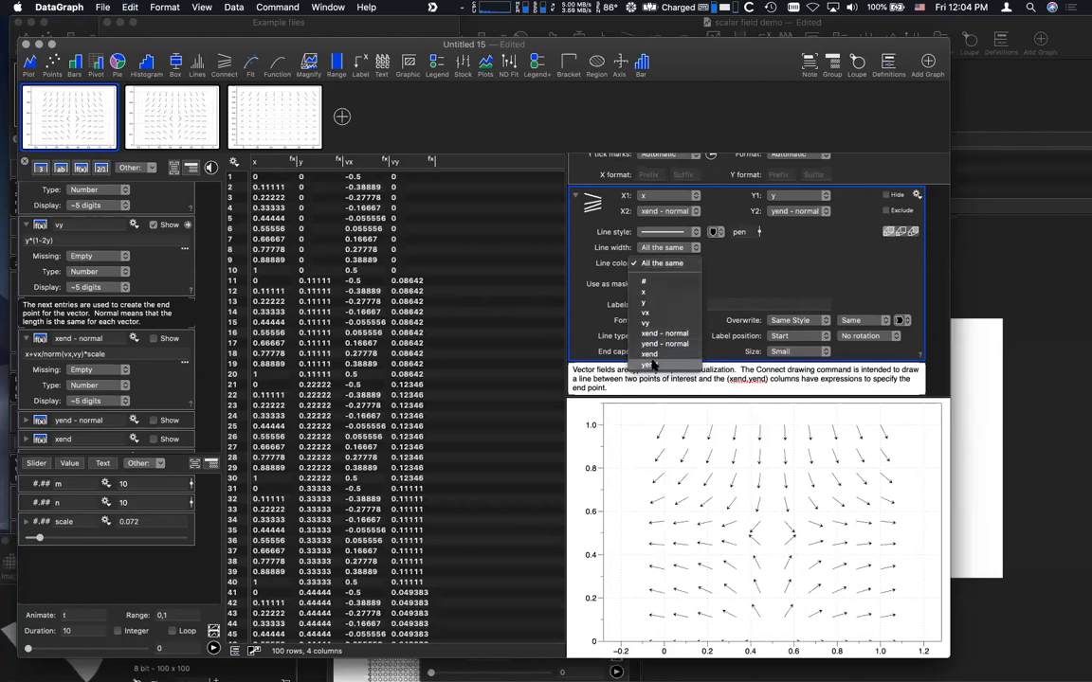
left_click(645, 292)
left_click(786, 263)
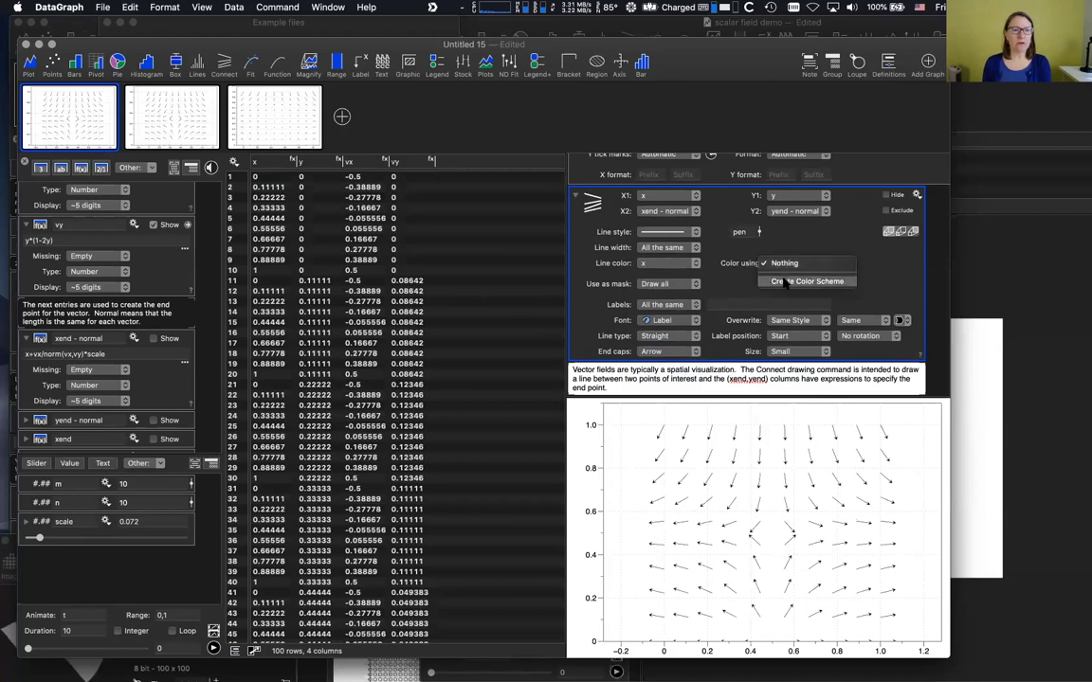
left_click(786, 281)
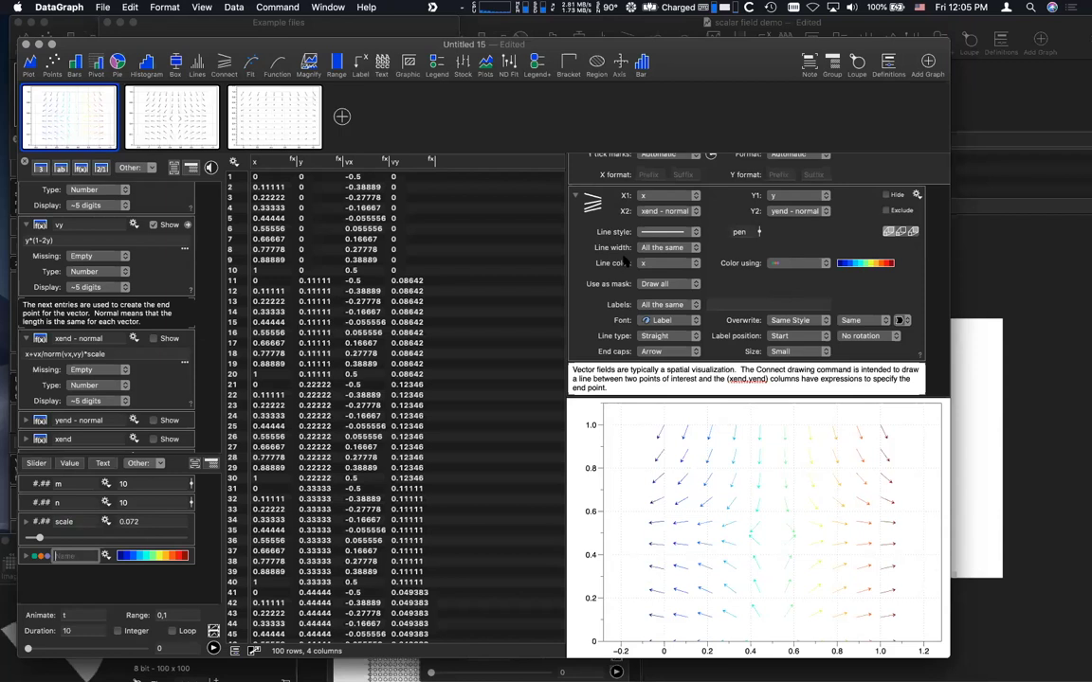
mouse_move(243, 668)
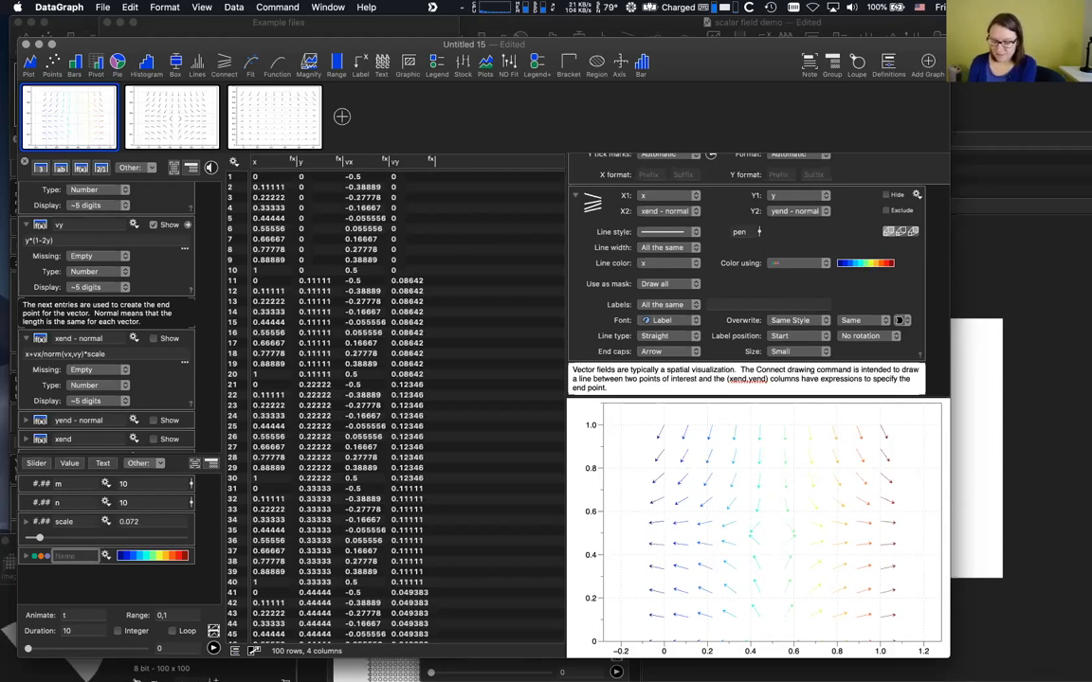
Step: Switch to ImageTank and choose Biosensor Processing Script V2.itank from the Window menu
left_click(205, 659)
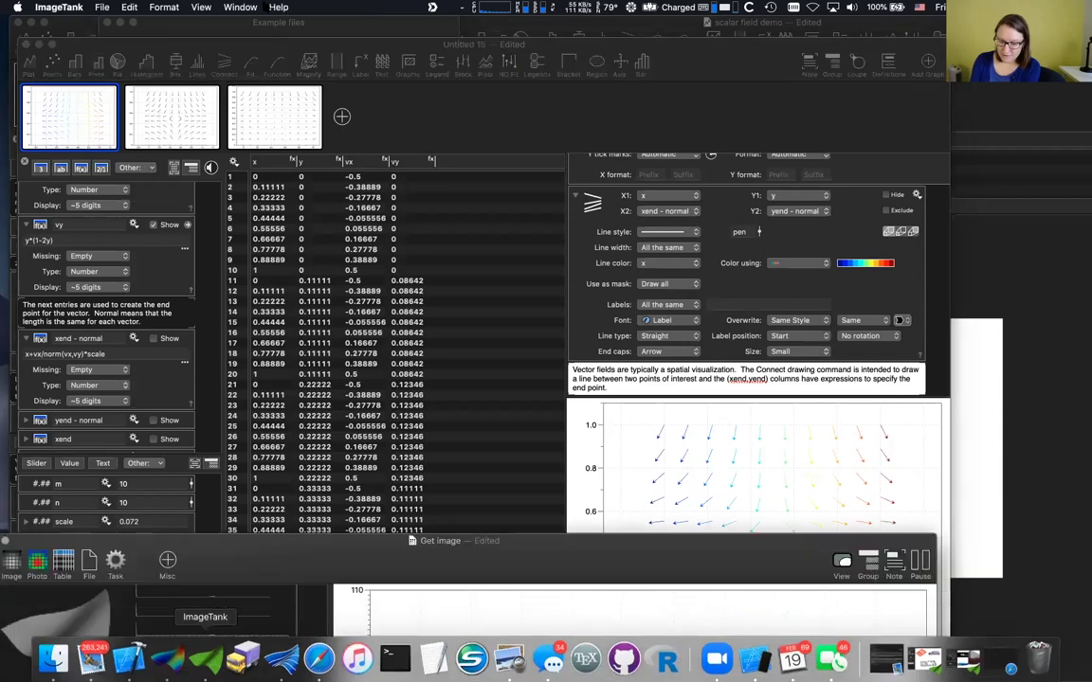
left_click(240, 7)
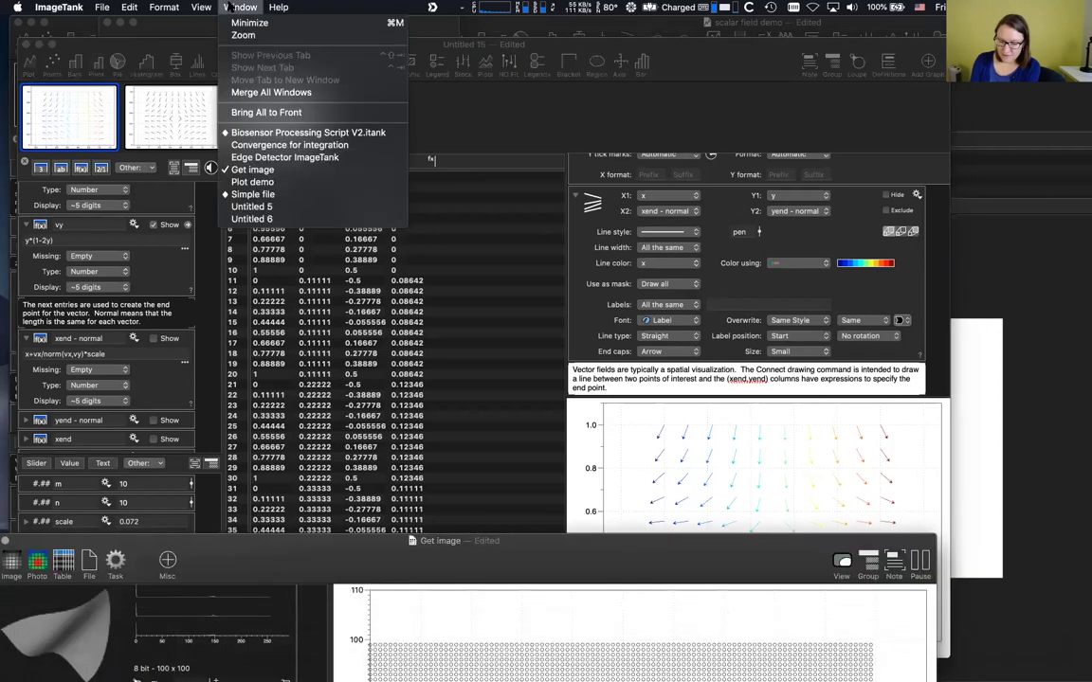
left_click(289, 133)
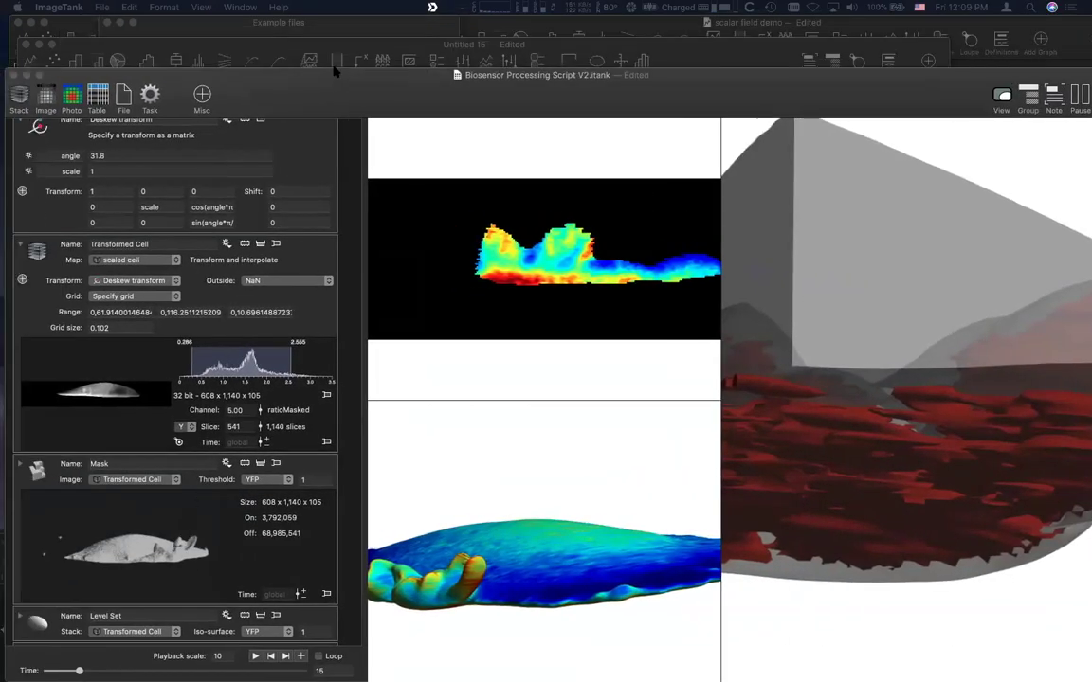
Step: Rotate the 3D cell renderings, then open the Mask in a large 3D viewer and zoom in
scroll(951, 467, "down", 10)
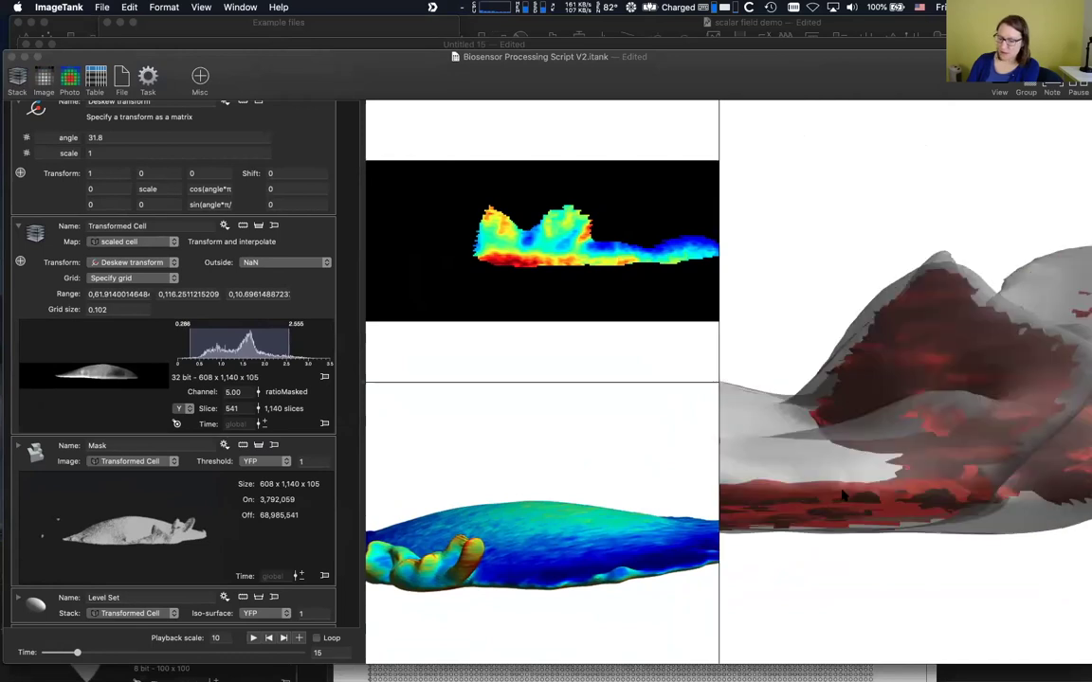
left_click_drag(945, 447, 852, 476)
scroll(852, 475, "up", 5)
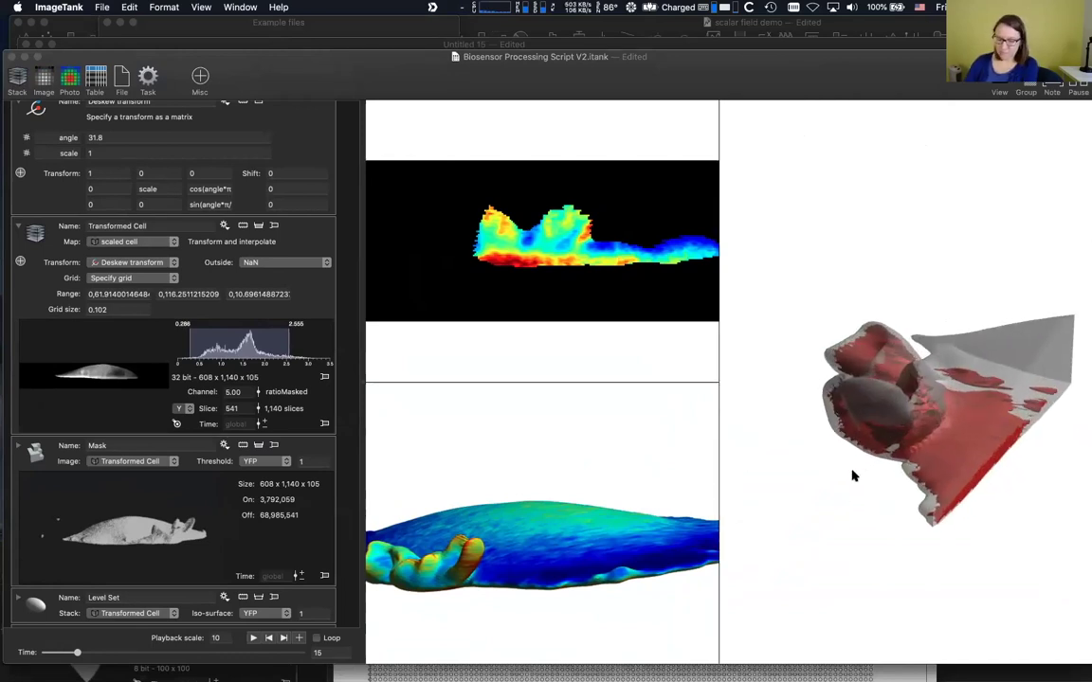
left_click_drag(542, 622, 555, 550)
double_click(284, 519)
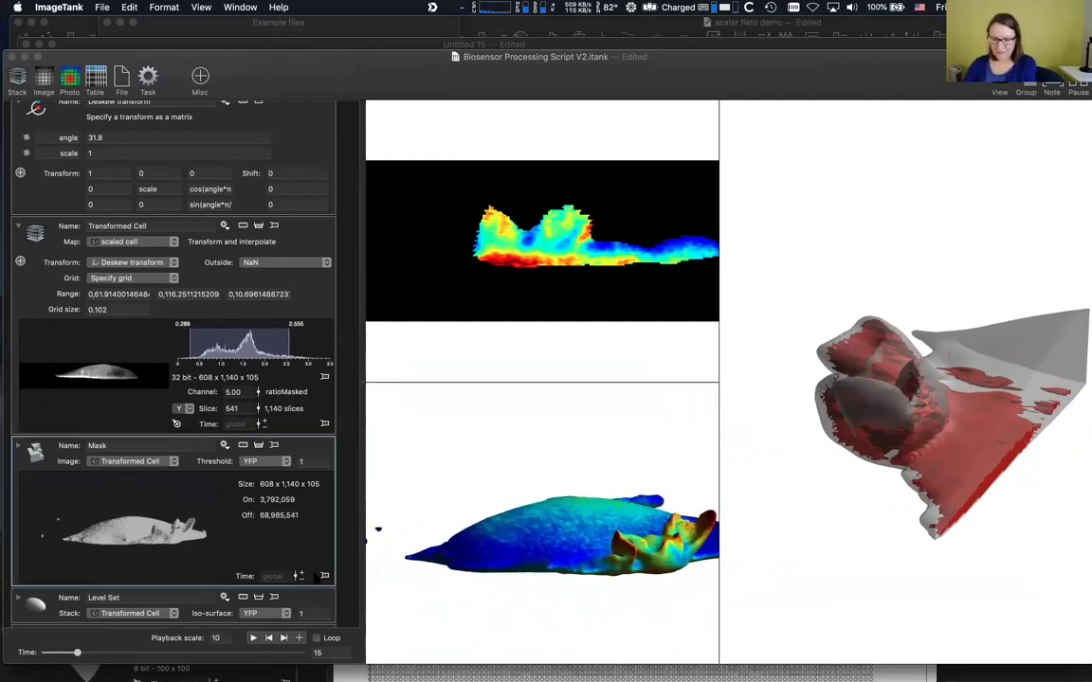
scroll(455, 505, "up", 6)
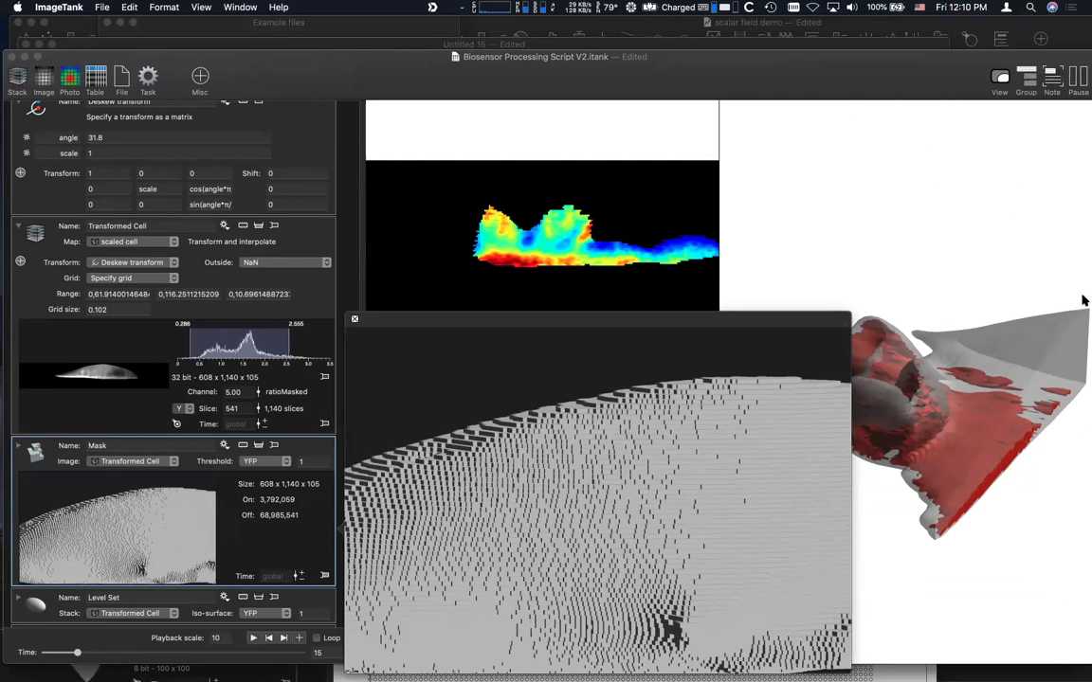
Step: Close the floating 3D Mask viewer window
left_click(354, 320)
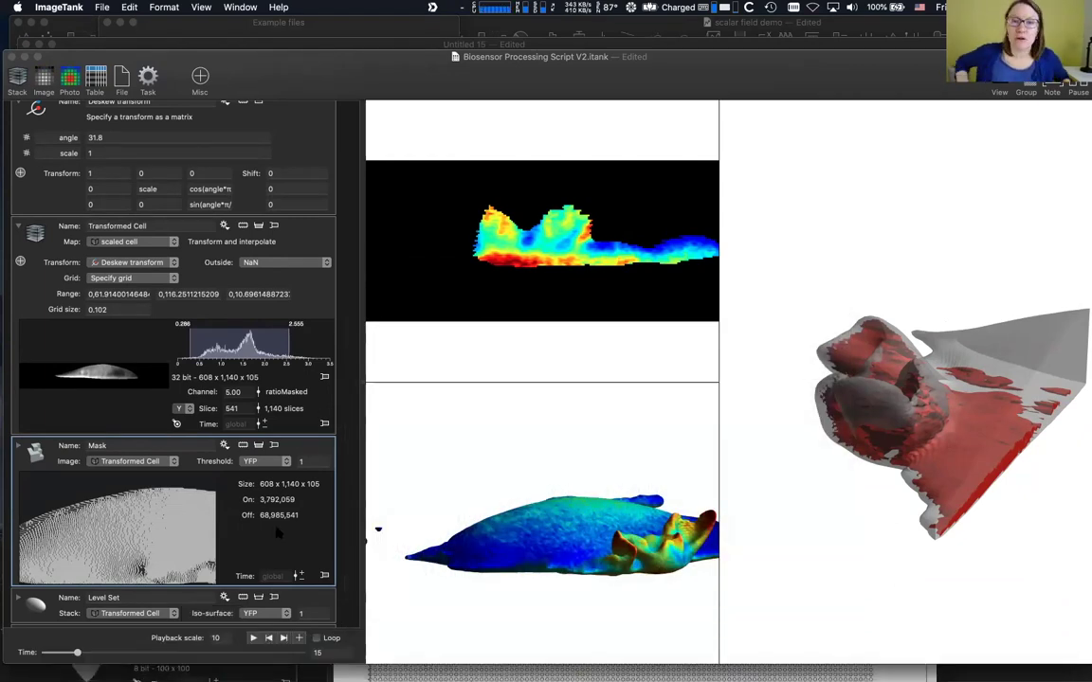
scroll(186, 503, "up", 3)
Step: Rotate the Interpolate cell surface to a side view and expand Open and View Raw Data
scroll(278, 531, "up", 2)
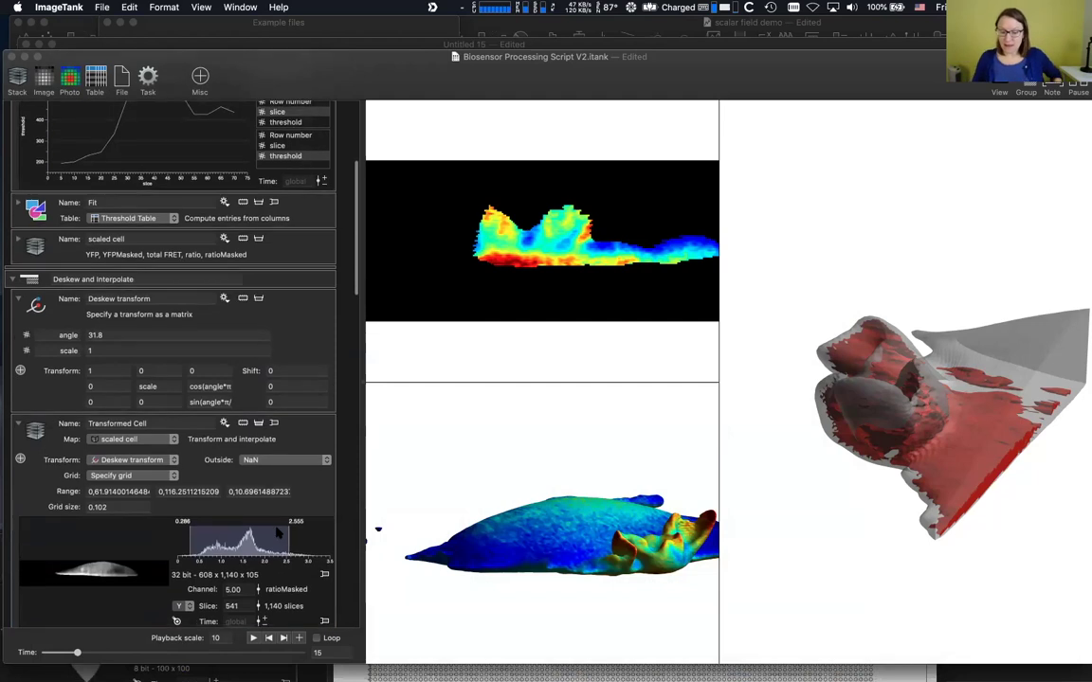
scroll(278, 530, "down", 6)
scroll(278, 534, "down", 10)
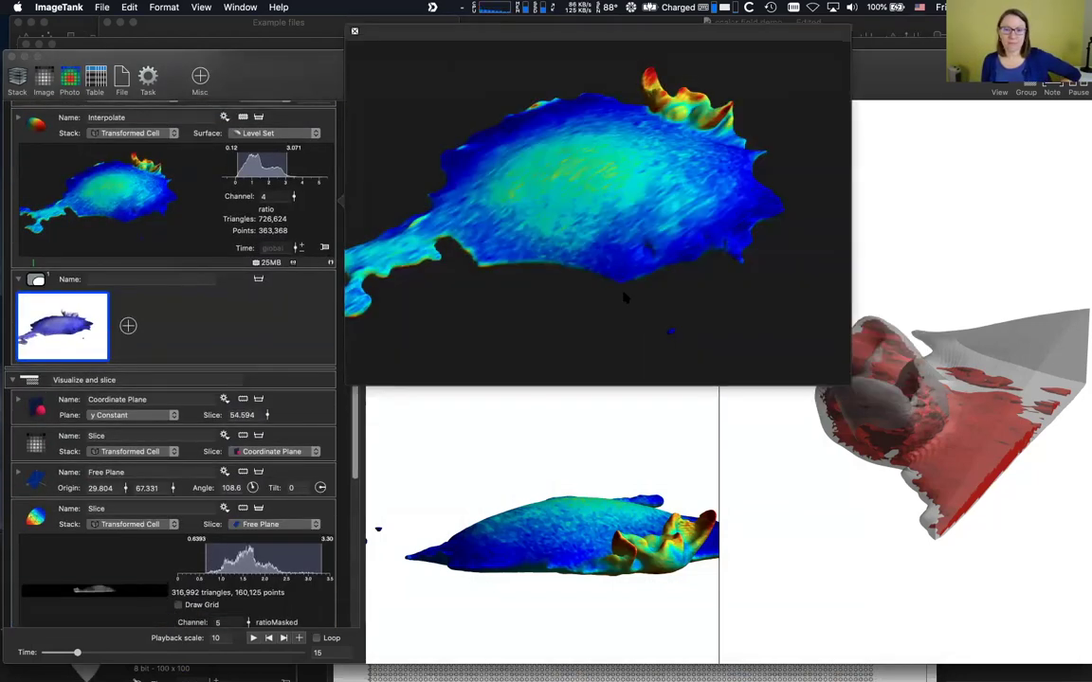
scroll(593, 269, "up", 5)
mouse_move(593, 268)
left_mouse_down()
mouse_move(567, 252)
mouse_move(568, 197)
mouse_move(519, 293)
mouse_move(548, 93)
mouse_move(556, 193)
mouse_move(500, 179)
left_mouse_up()
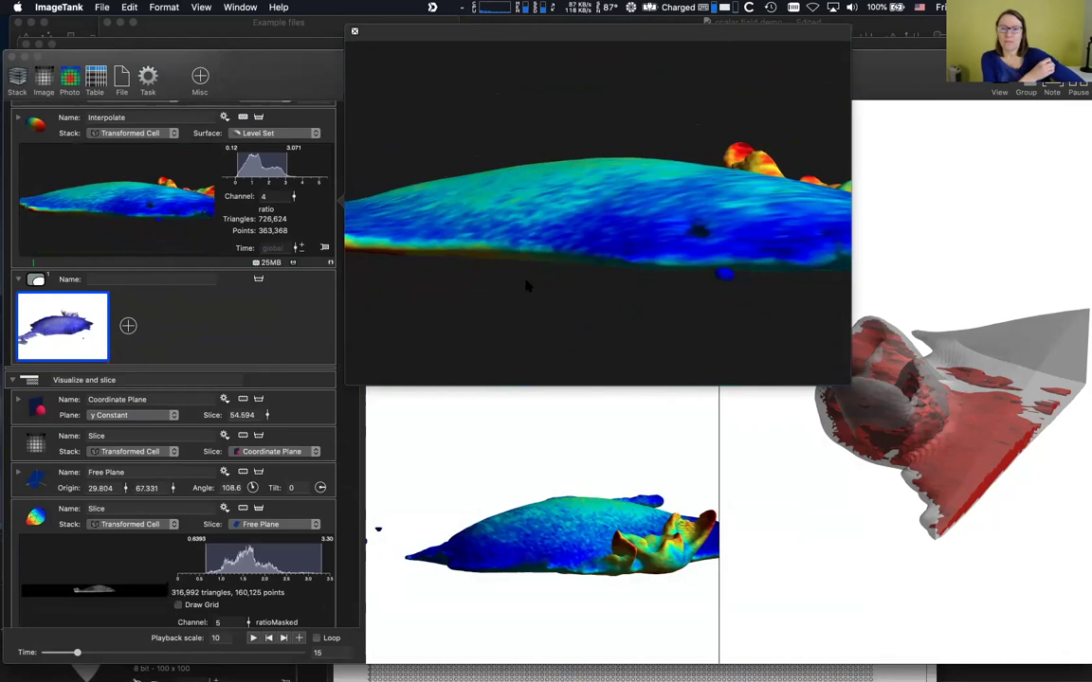
left_click_drag(476, 256, 771, 334)
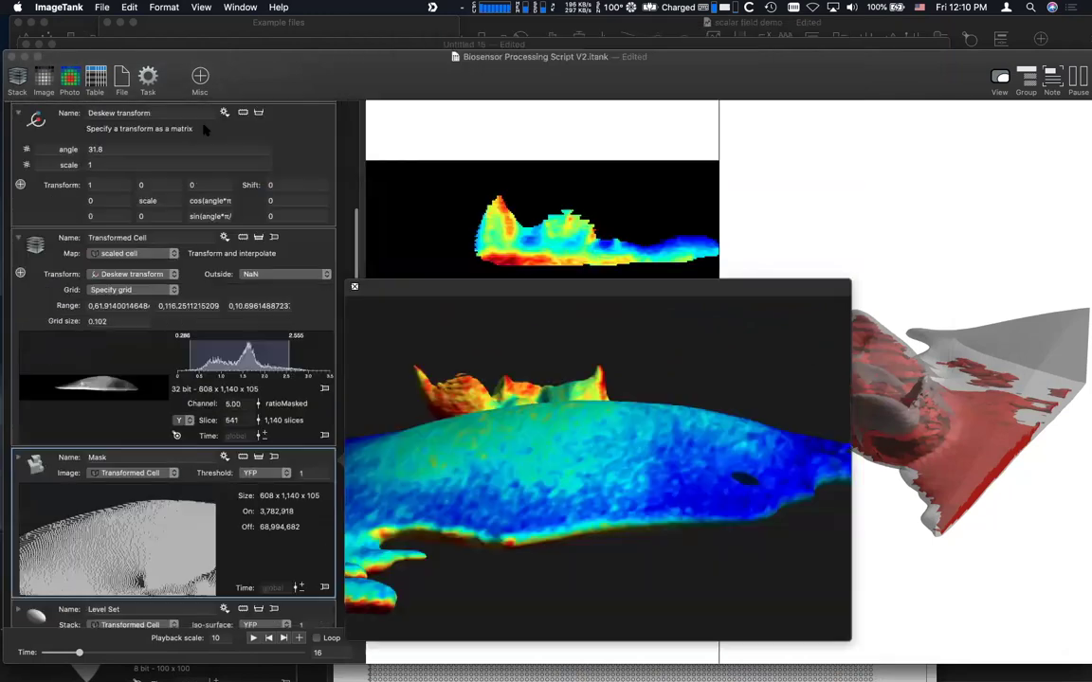
scroll(208, 129, "up", 10)
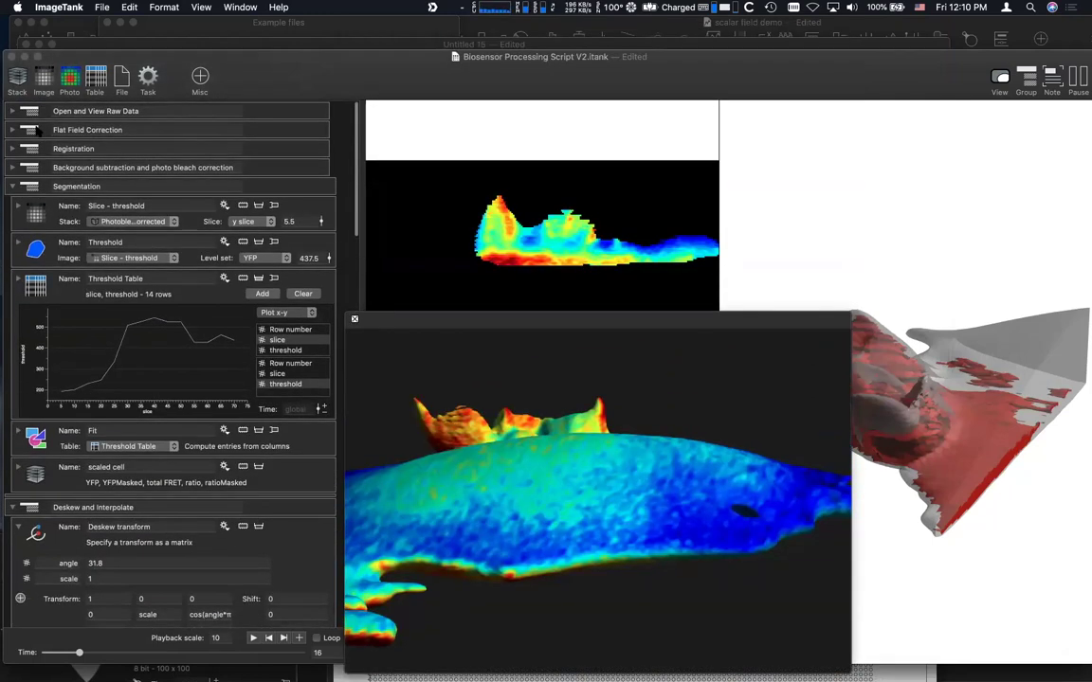
left_click(13, 111)
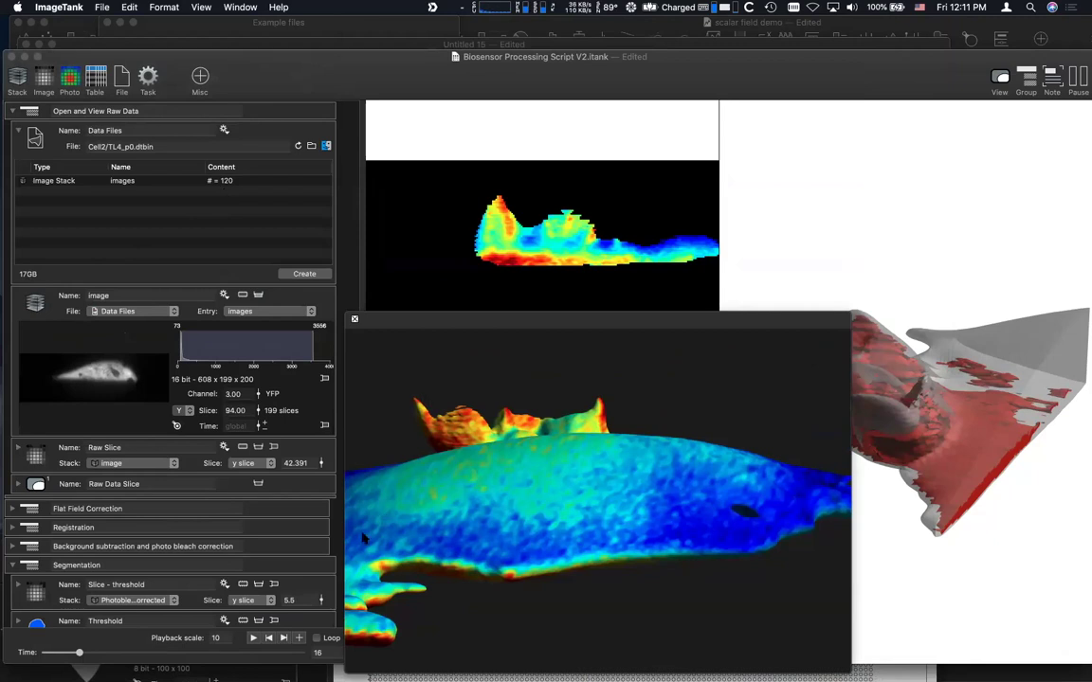
Step: Step the cell time series back to 15, then forward through 16, 17 and 18 to time 19
left_click(269, 638)
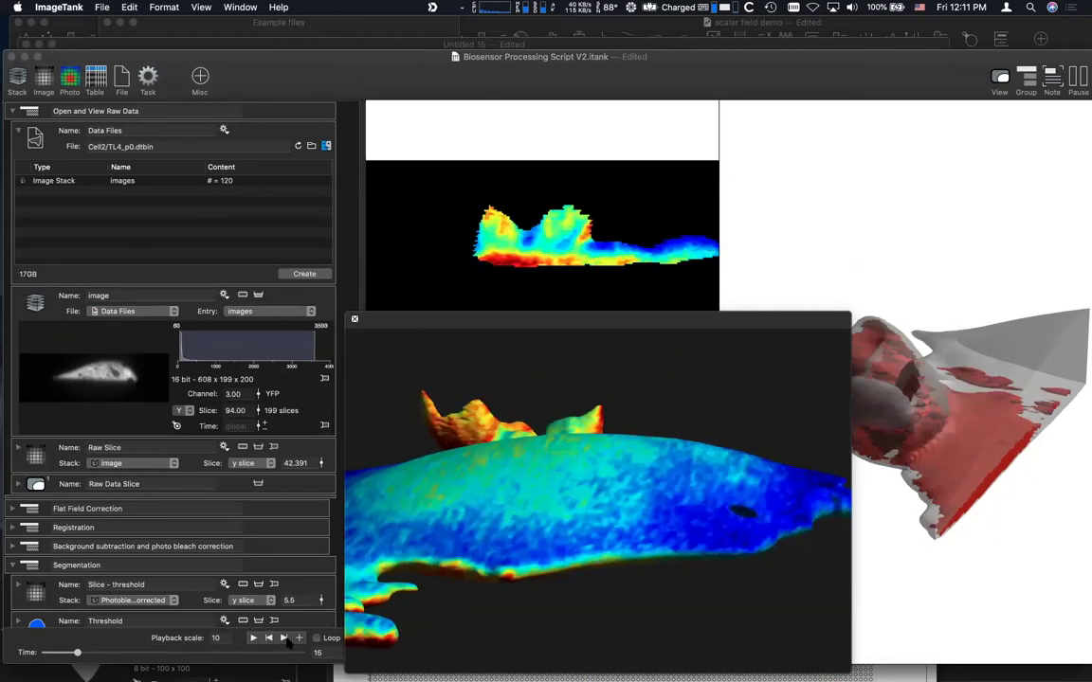
left_click(300, 638)
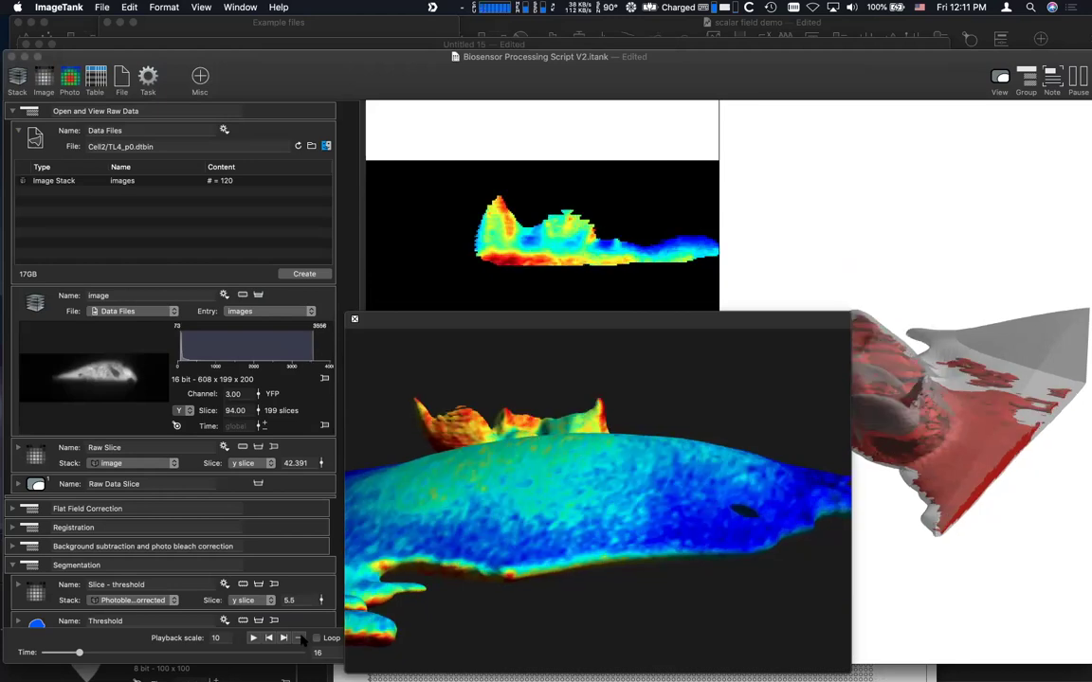
left_click(301, 638)
left_click(300, 639)
left_click(300, 639)
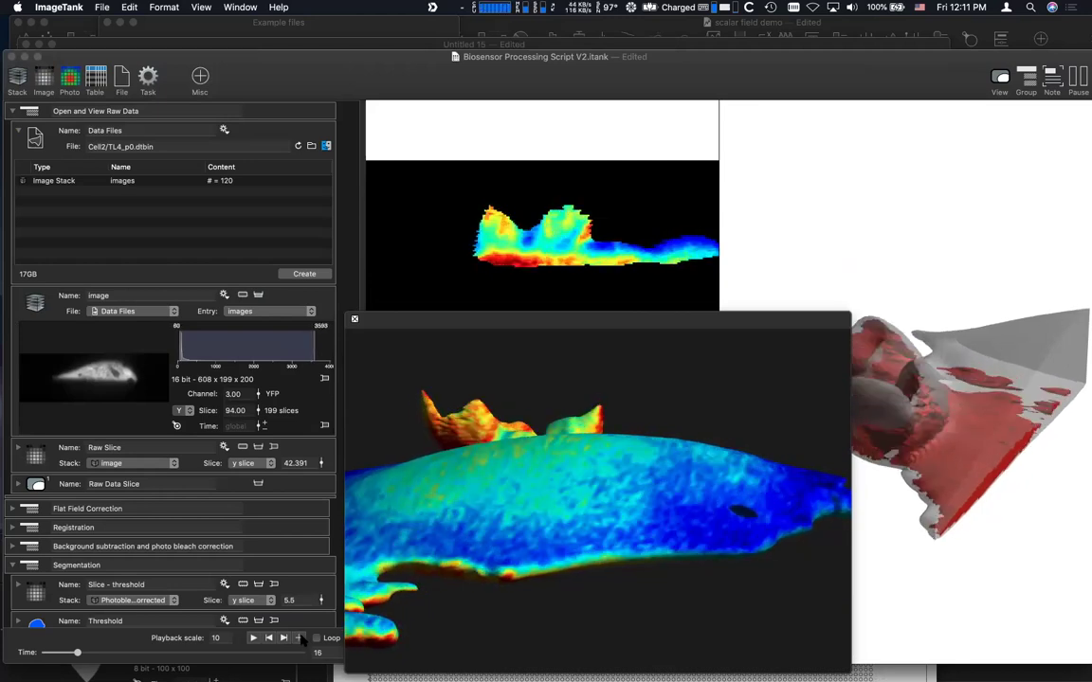
left_click(300, 638)
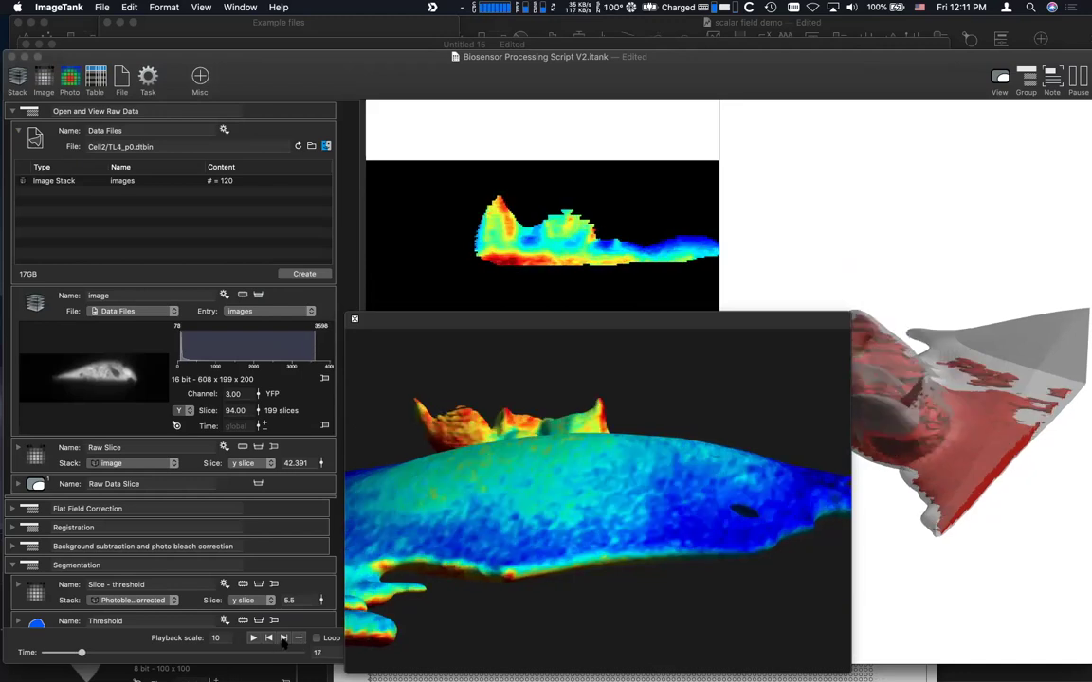
left_click(281, 639)
left_click(282, 638)
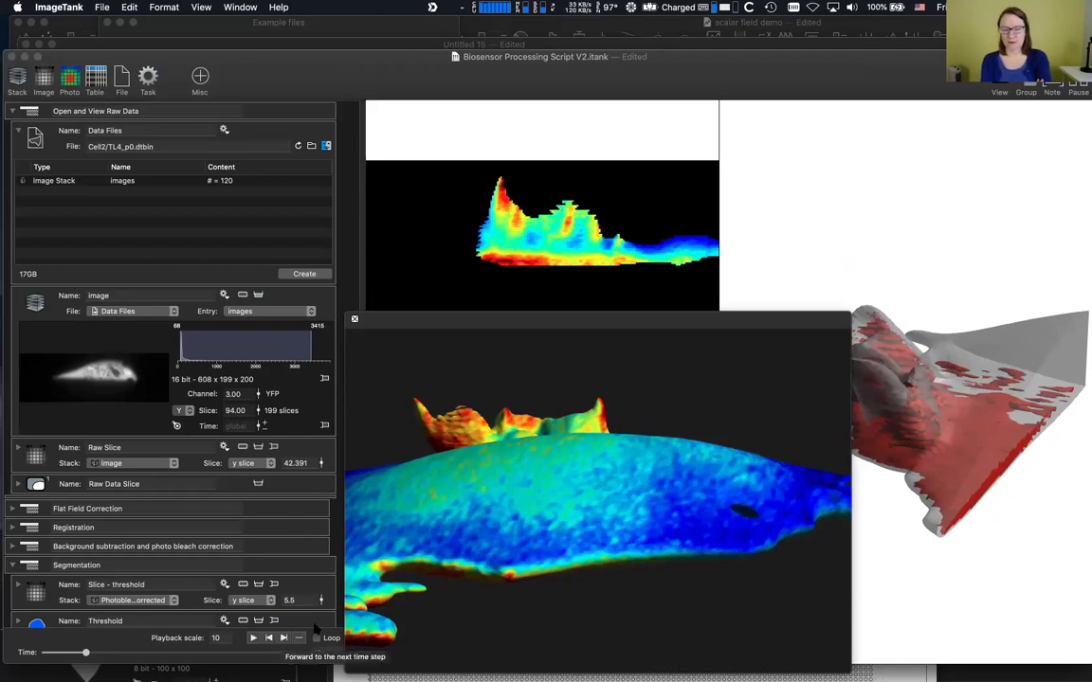
Step: Rotate the 3D cell to a side view showing its other end, adjusting the zoom
left_click_drag(521, 398, 769, 504)
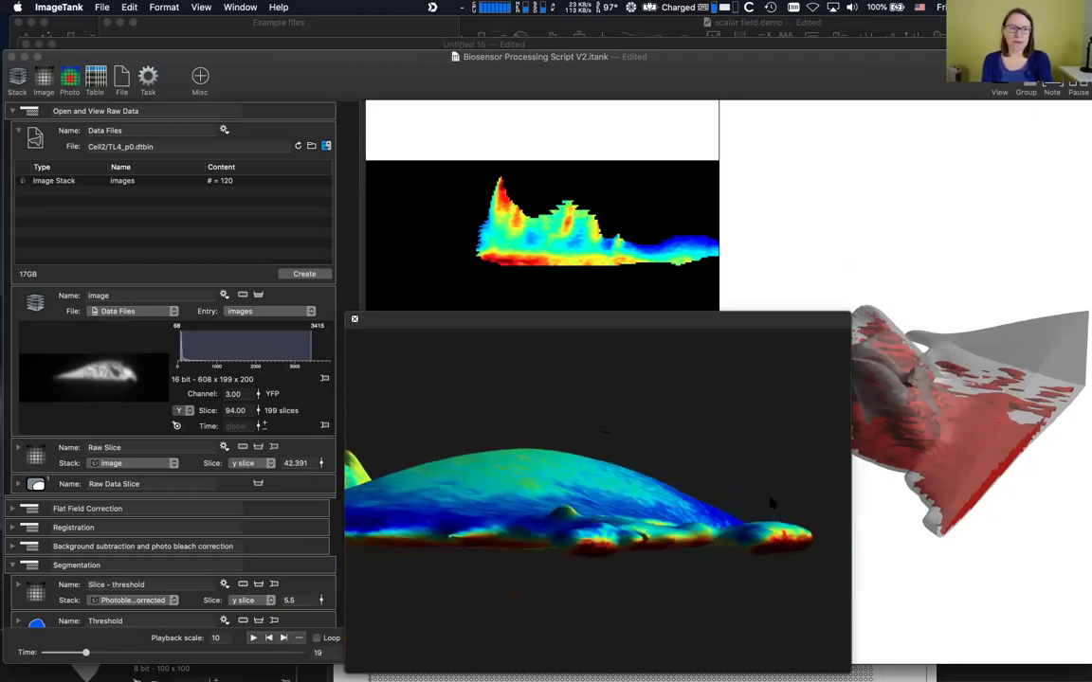
left_click_drag(499, 572, 536, 565)
scroll(522, 569, "down", 3)
scroll(537, 566, "up", 3)
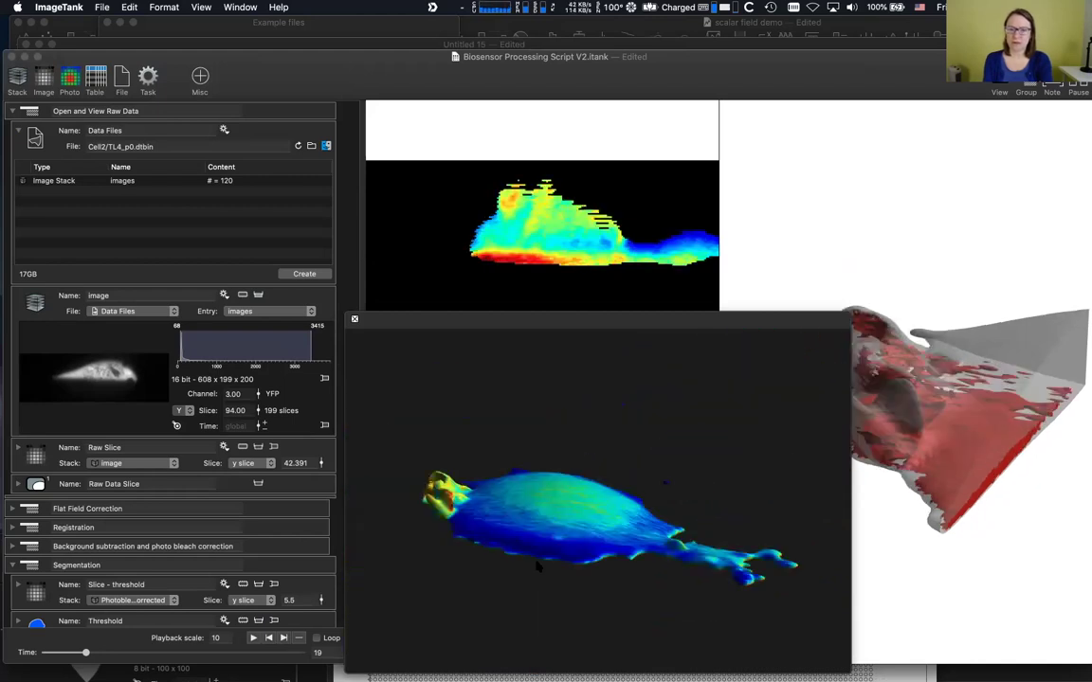
Step: Step the time series back from 19 to 16
left_click(270, 639)
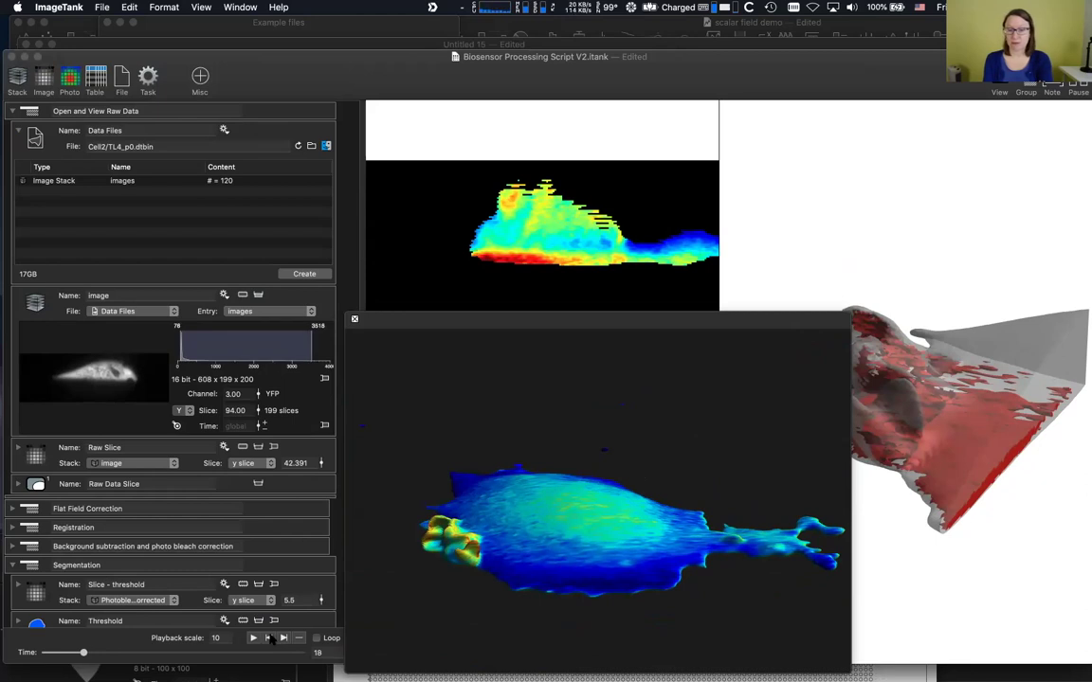
left_click(270, 638)
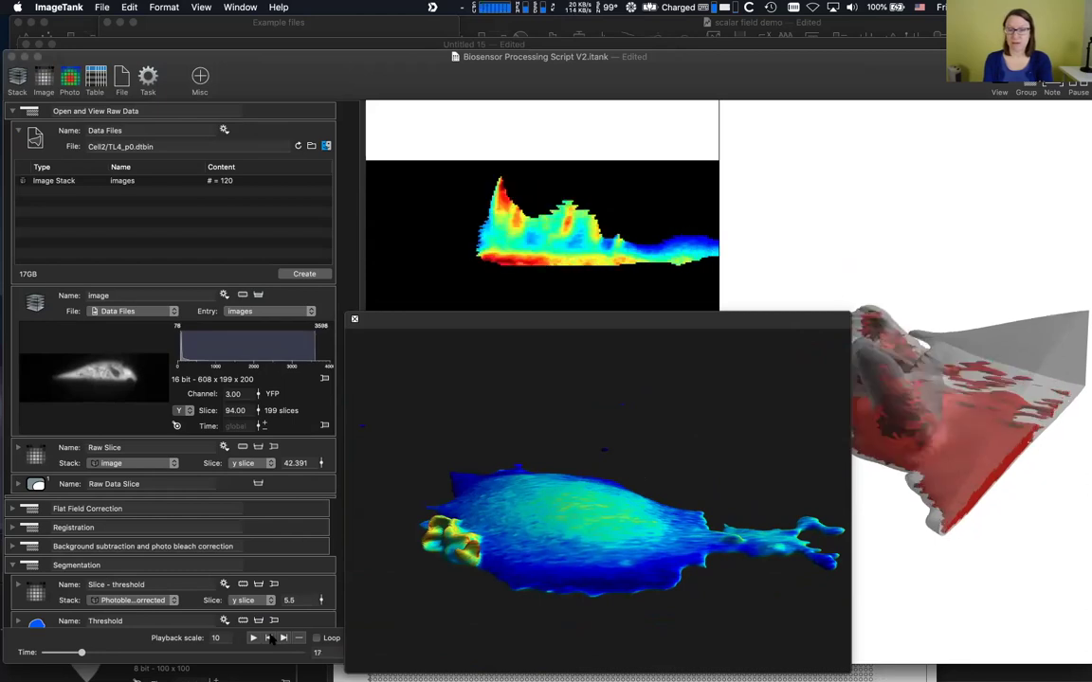
left_click(270, 638)
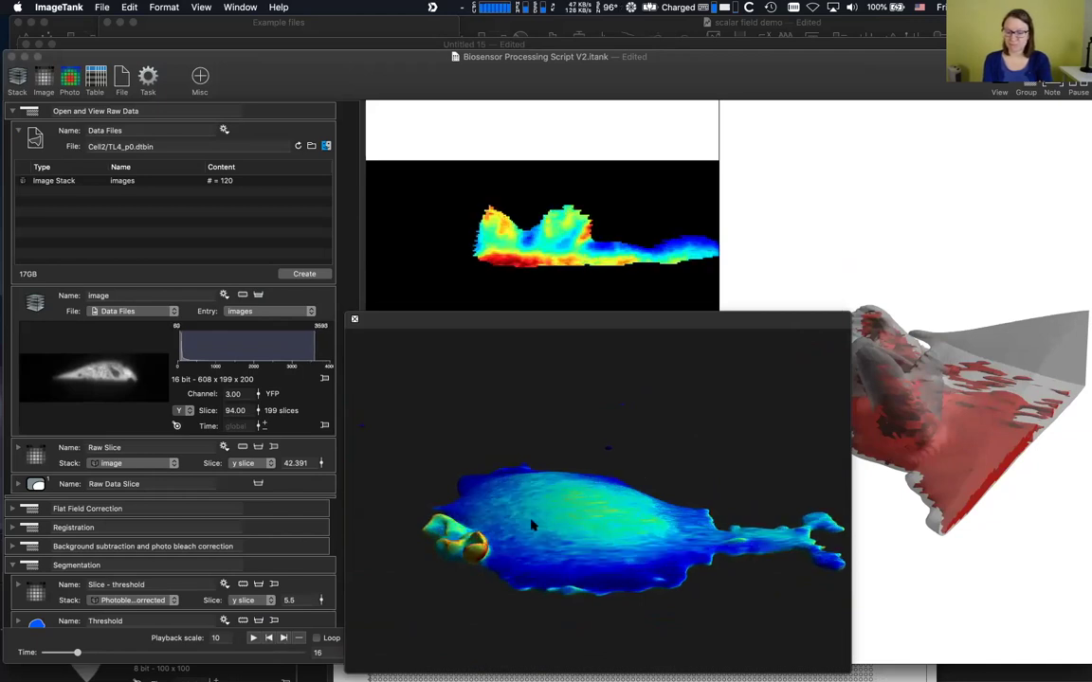
Step: Tilt the 3D cell to a top-down view and zoom in to enlarge it
scroll(531, 526, "up", 5)
scroll(532, 526, "down", 7)
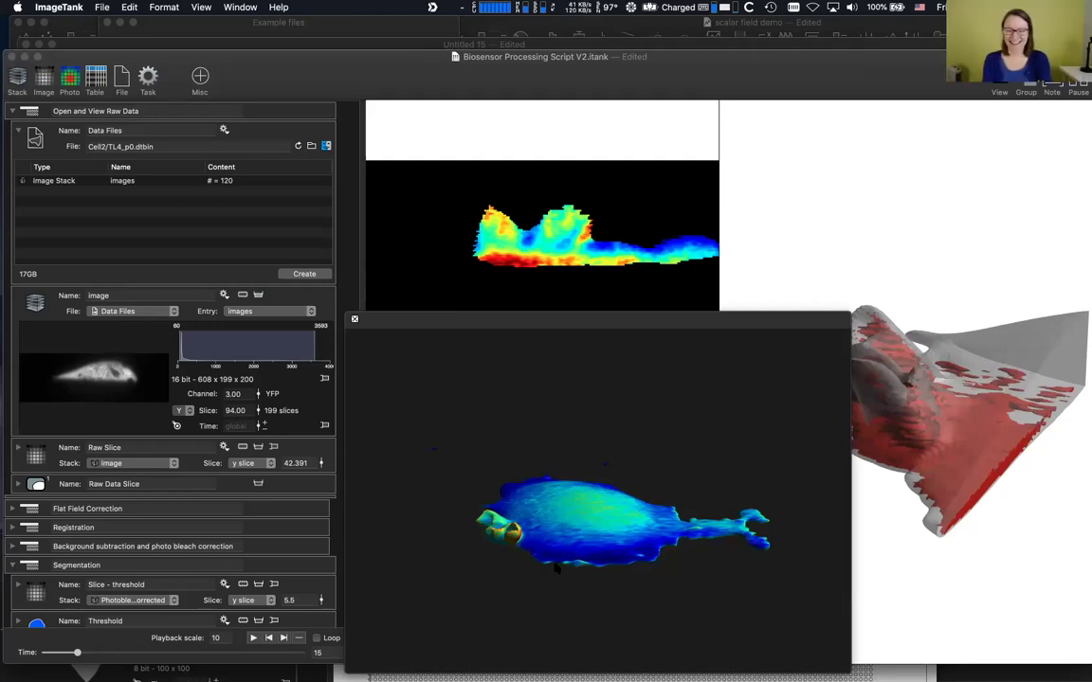
mouse_move(556, 568)
left_mouse_down()
mouse_move(524, 577)
mouse_move(474, 555)
mouse_move(529, 382)
mouse_move(523, 434)
mouse_move(556, 560)
left_mouse_up()
scroll(478, 559, "up", 3)
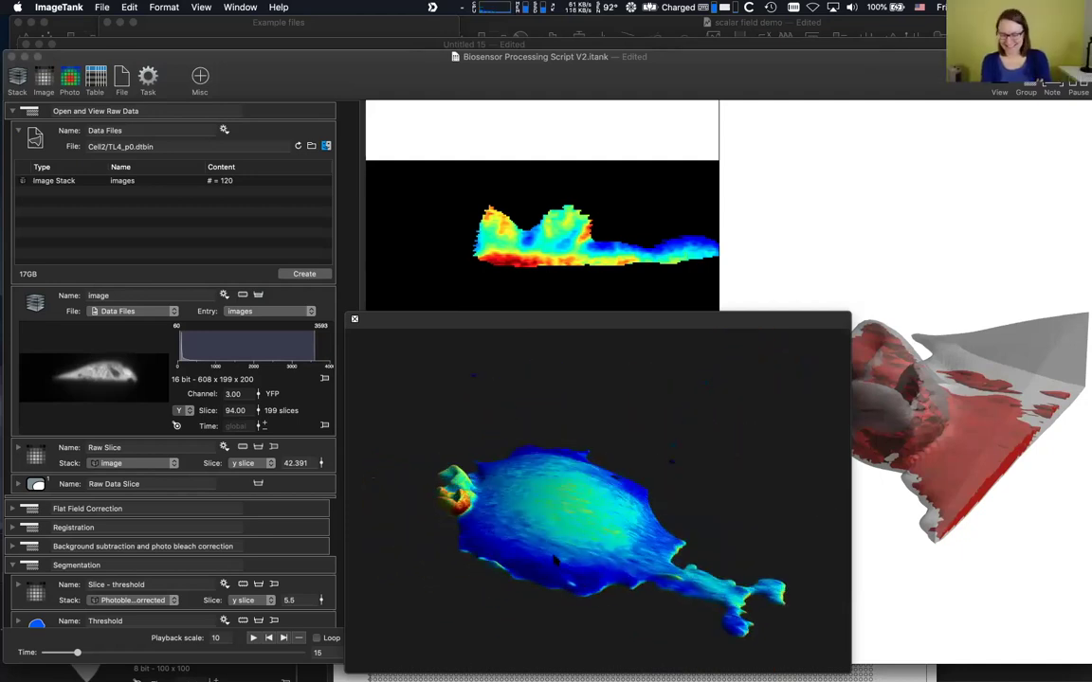
scroll(556, 561, "up", 4)
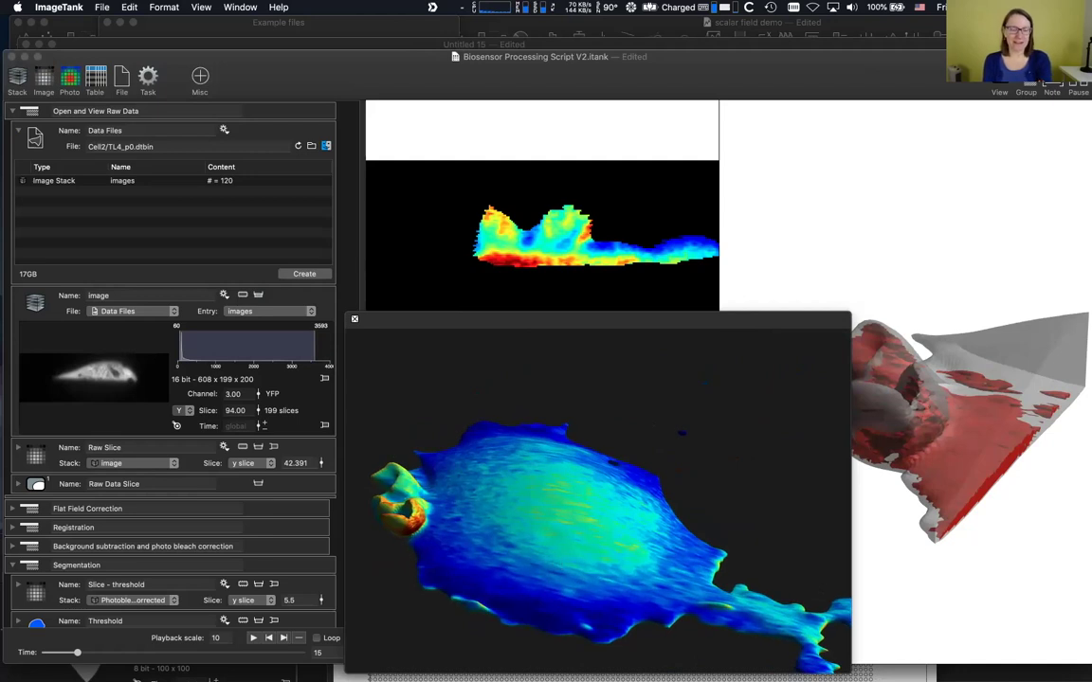